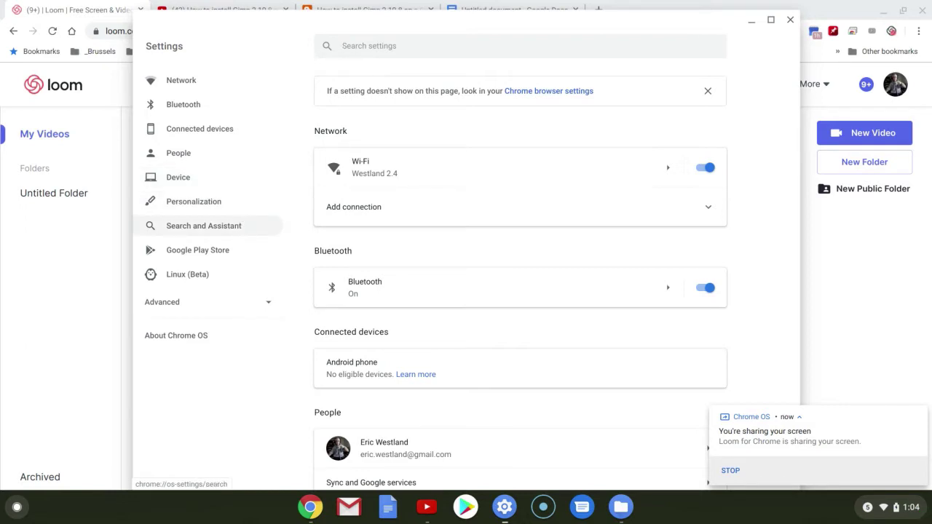
- Turn on Linux (Beta) in Settings and install it so a Linux terminal opens
click(195, 278)
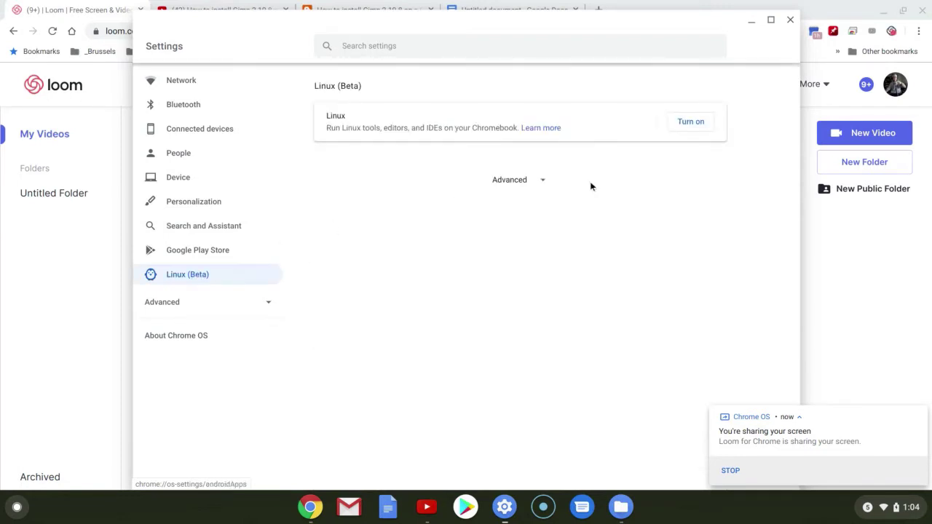
click(692, 122)
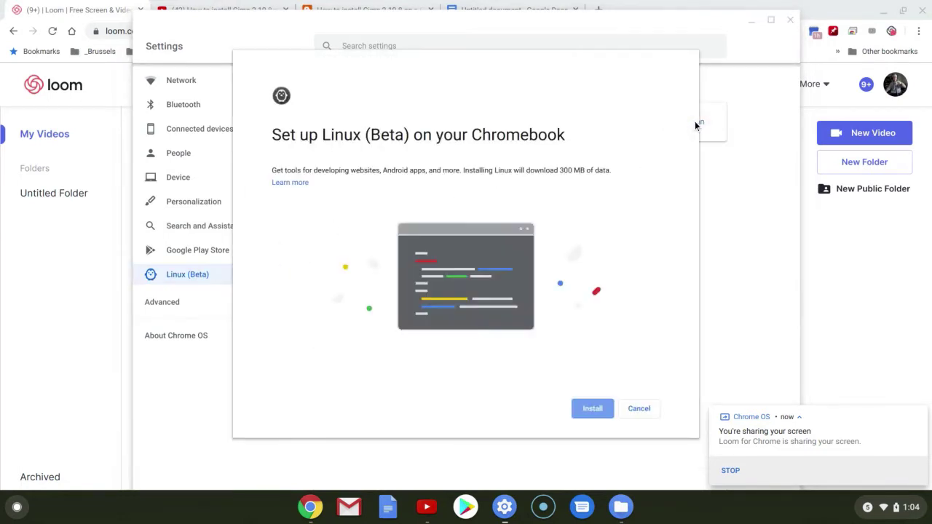
click(595, 409)
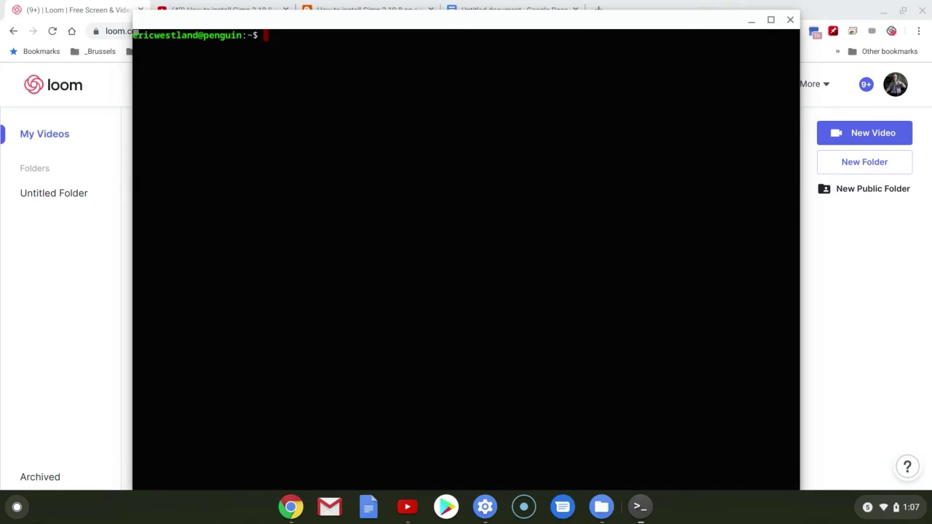
click(16, 508)
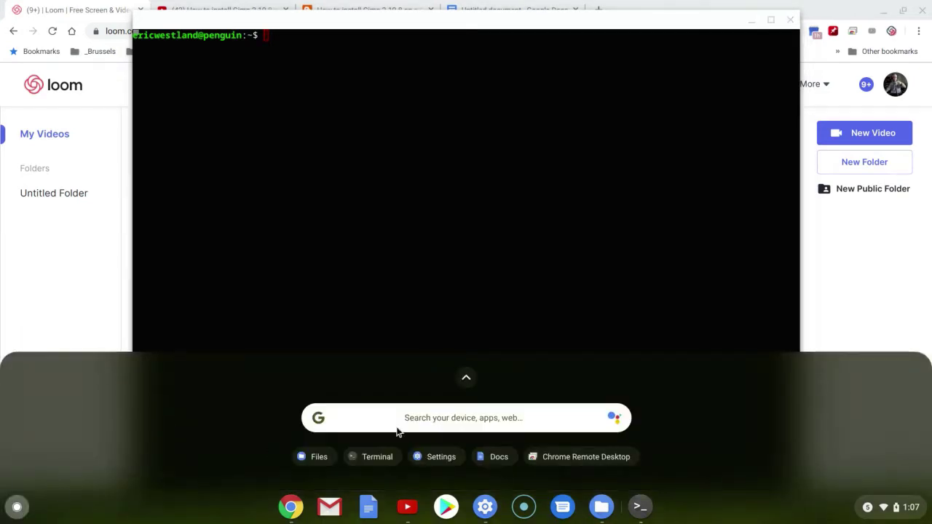
click(490, 413)
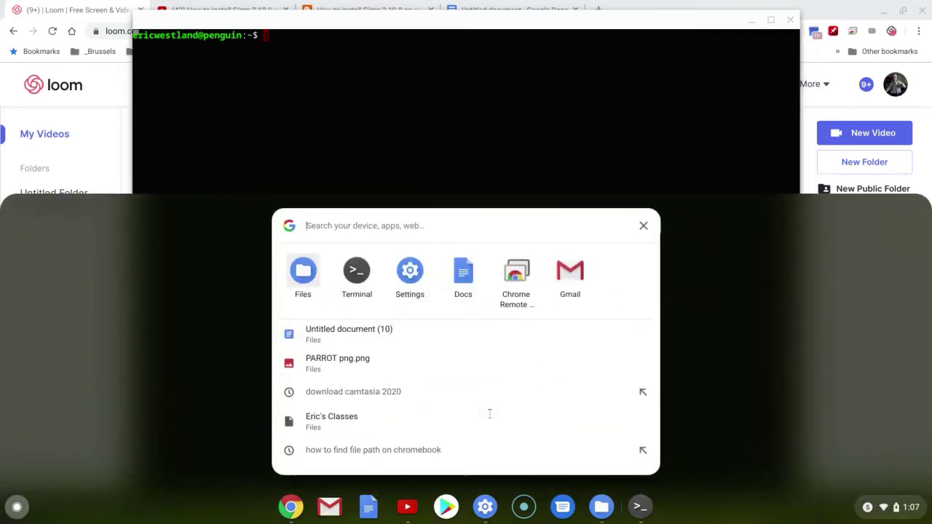
click(361, 263)
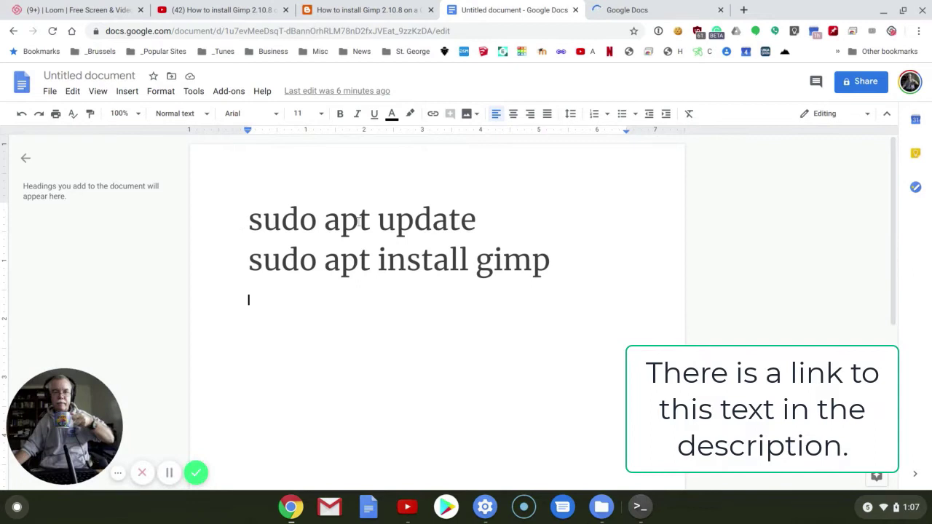
- Copy the 'sudo apt update' line from the document and return to the Linux terminal
drag(249, 220, 476, 221)
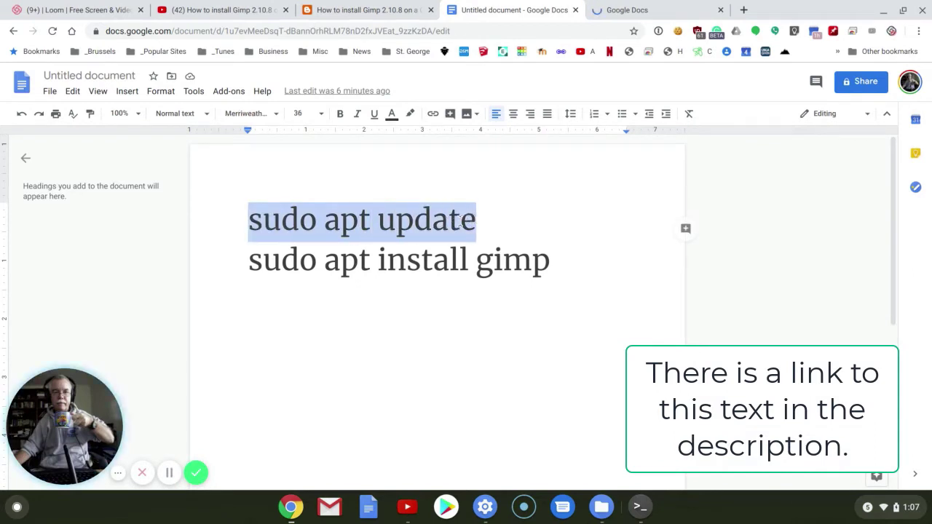
right_click(460, 220)
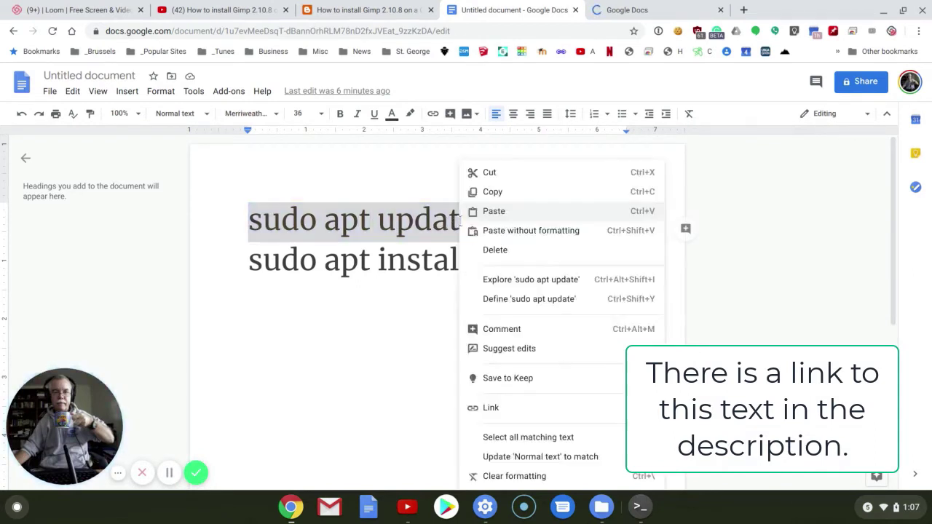
click(488, 193)
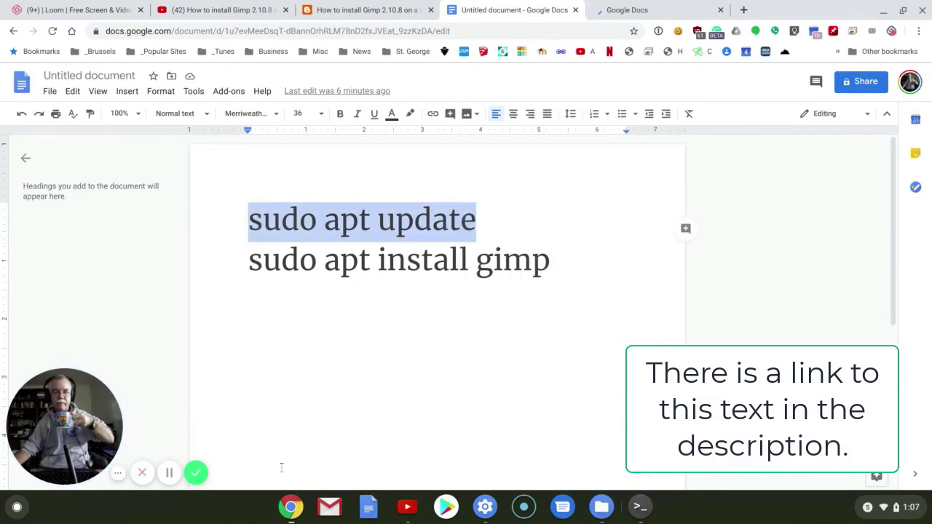
click(645, 511)
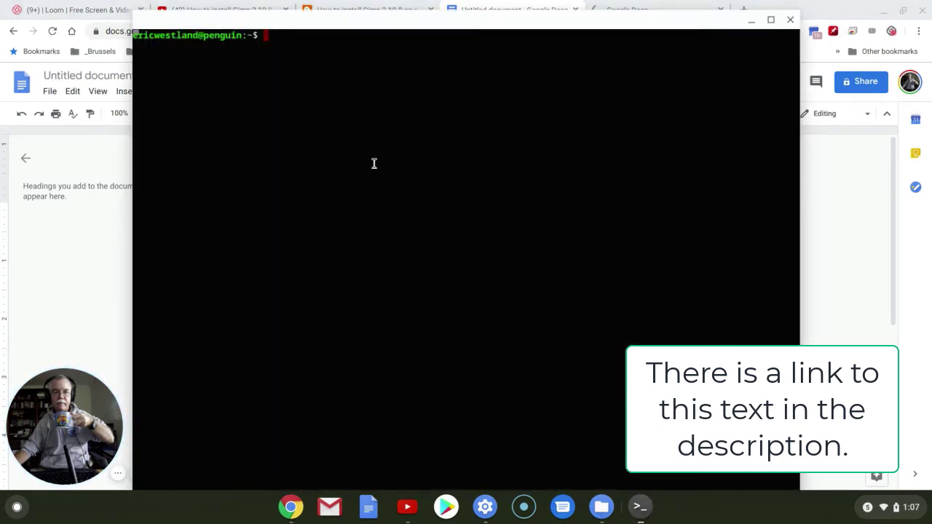
- Run 'sudo apt update', then 'sudo apt install gimp', answering y to install GIMP
right_click(311, 41)
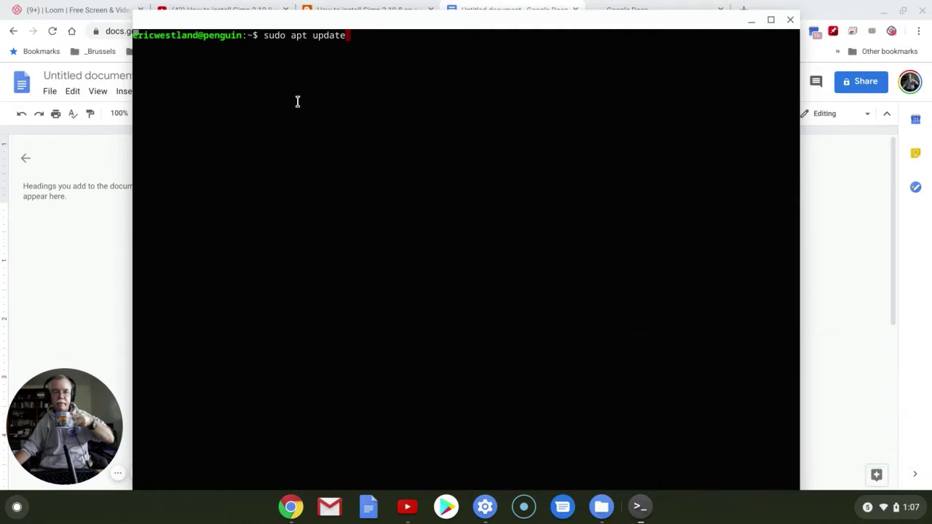
key(Return)
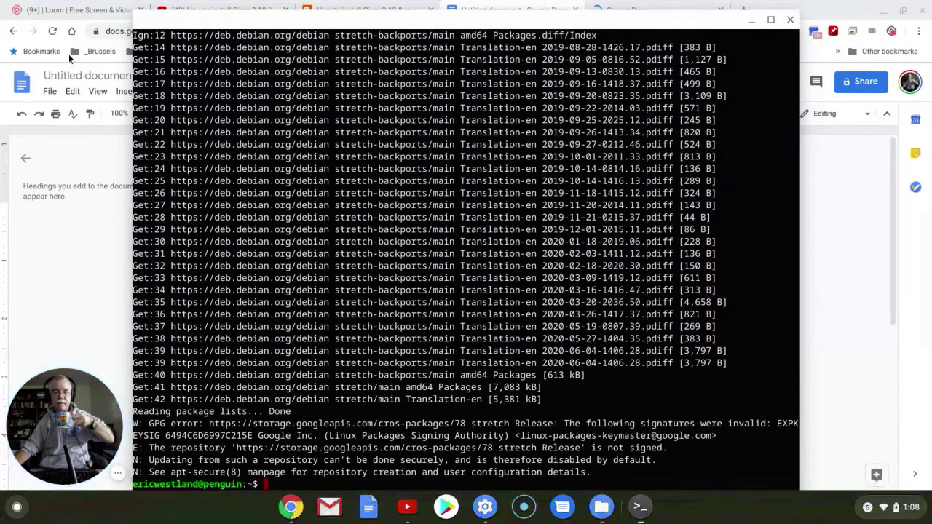
click(72, 249)
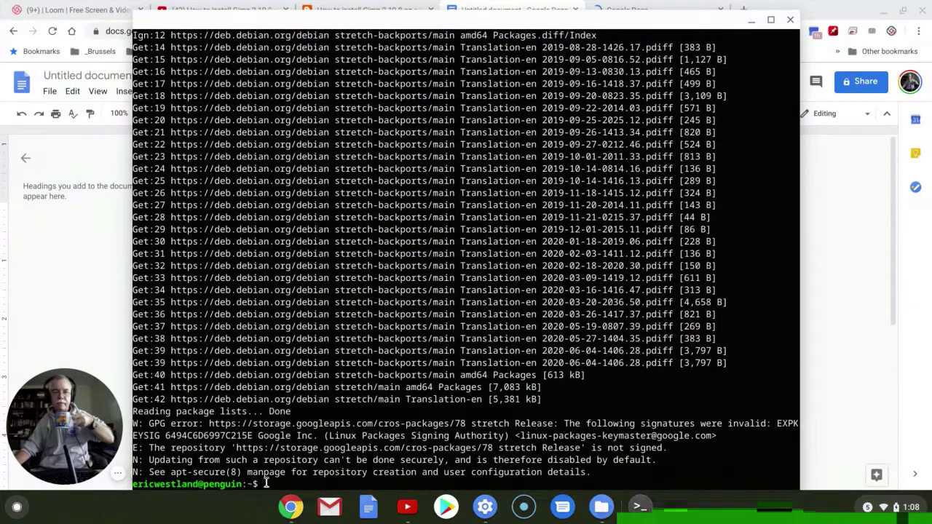
key(ctrl+shift+v)
key(Return)
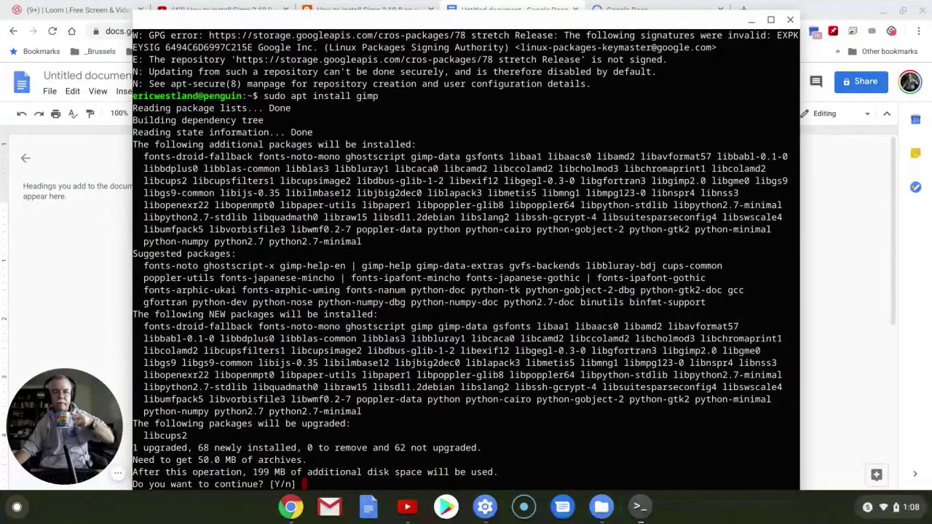
text(y)
key(Return)
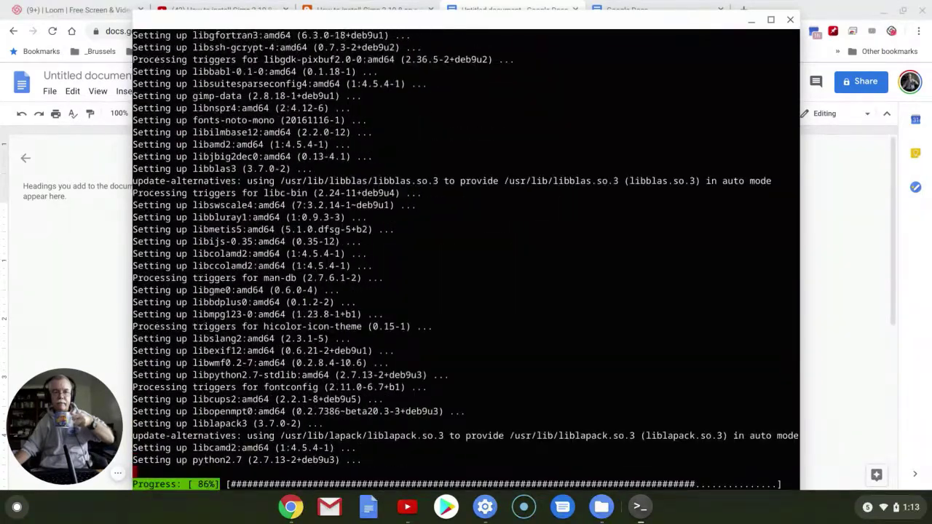
- Launch GNU Image Manipulation Program from the Linux apps folder on the launcher's second page
click(16, 507)
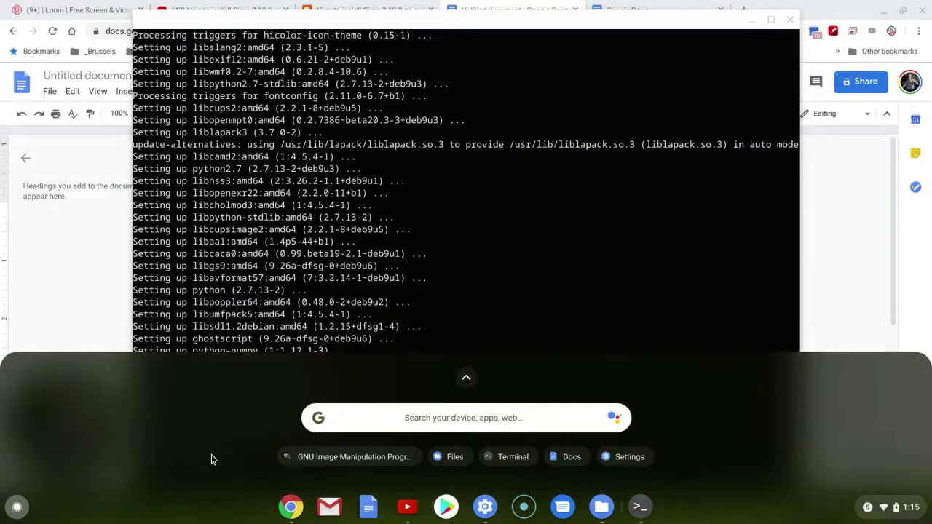
click(466, 377)
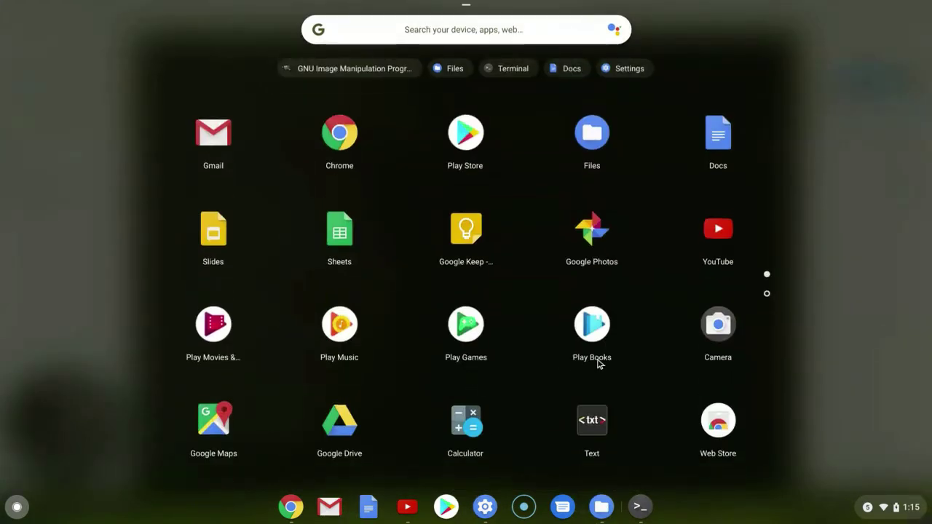
click(766, 294)
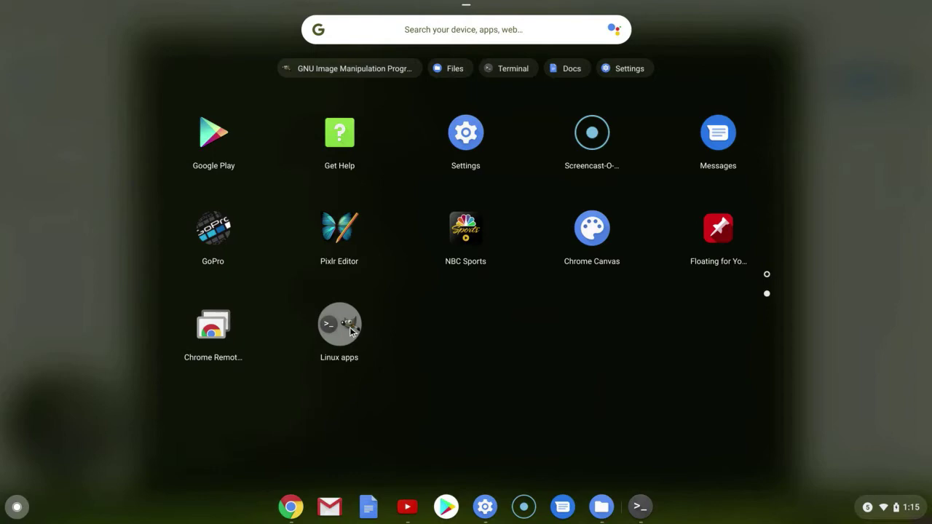
click(350, 332)
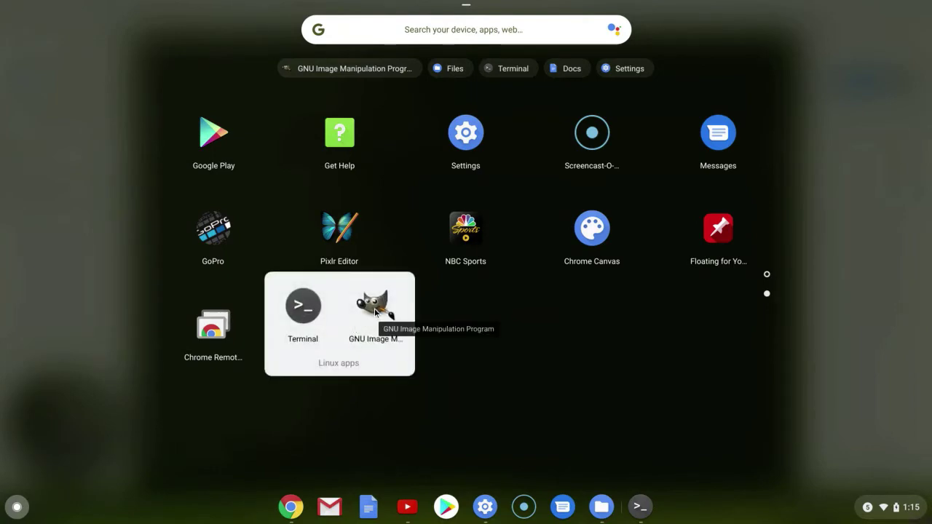
click(374, 307)
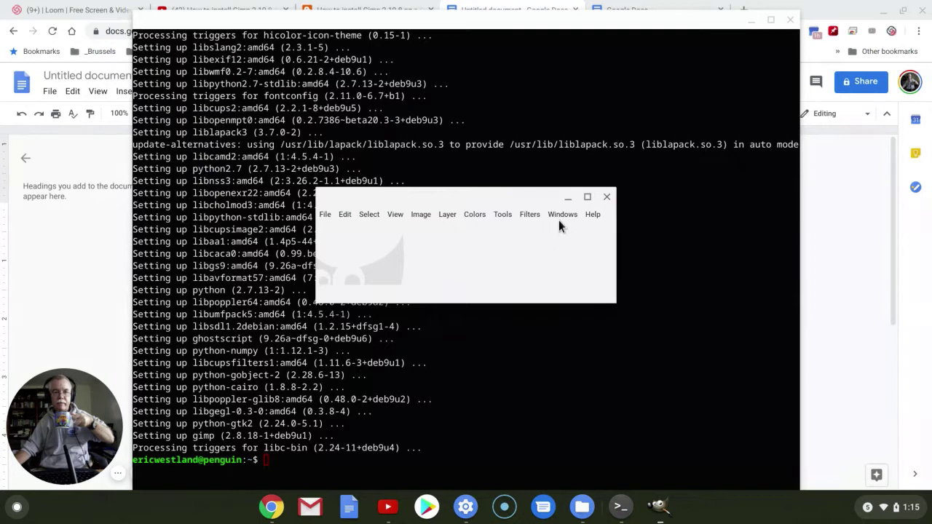
- Switch GIMP to Single-Window Mode and maximize the window
click(558, 215)
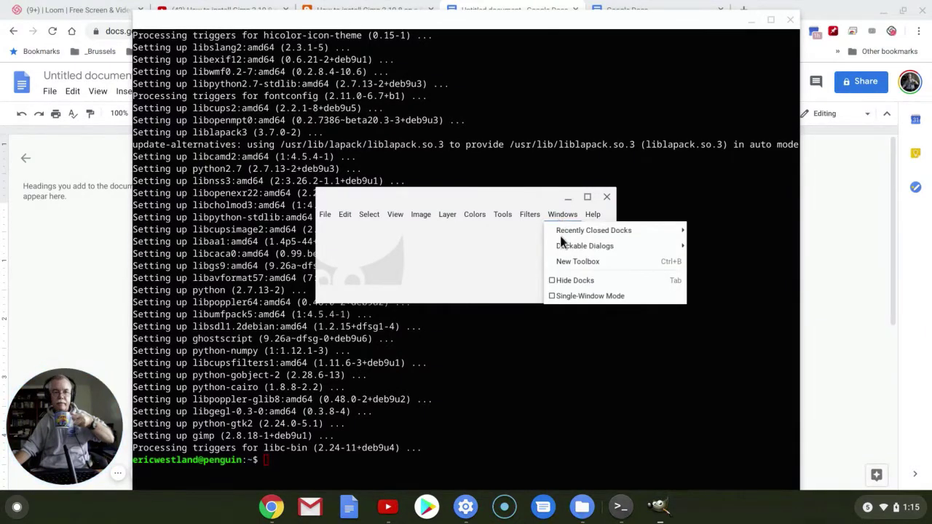
click(553, 297)
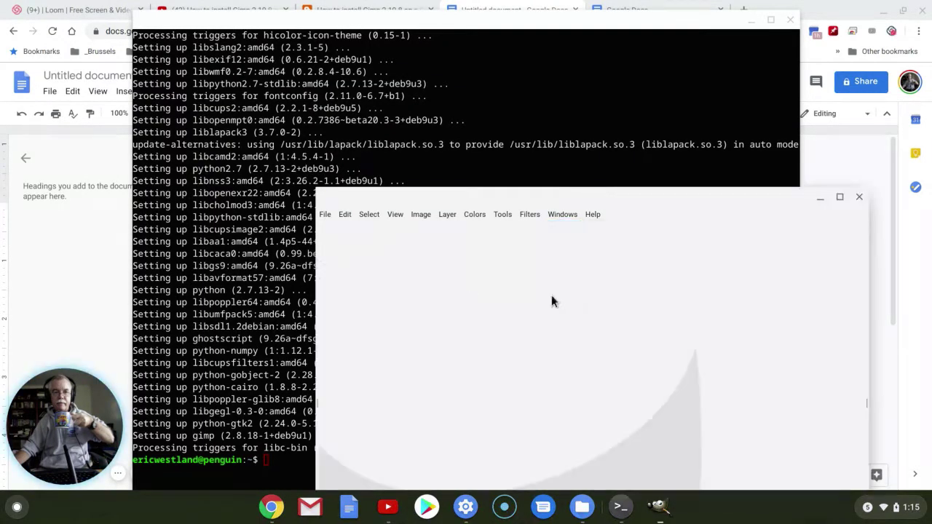
click(839, 197)
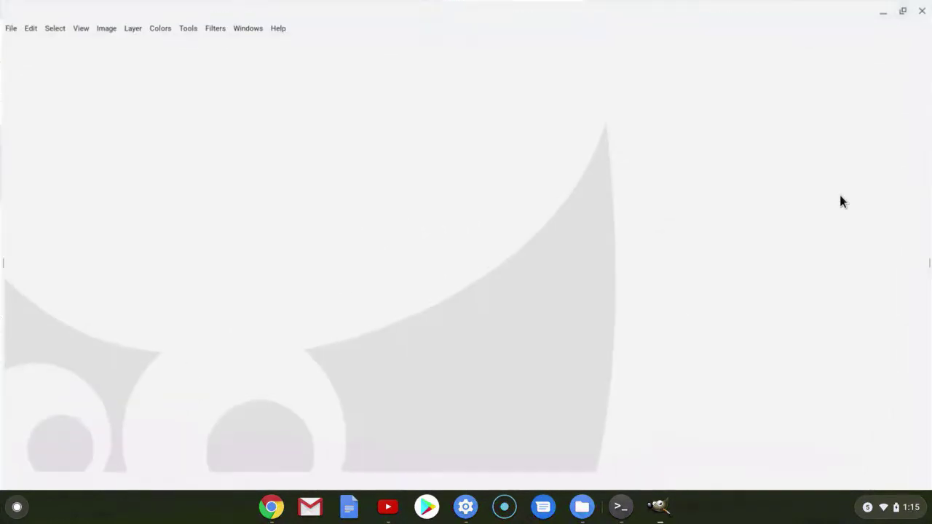
- Add a new toolbox to the workspace with Windows > New Toolbox
click(187, 28)
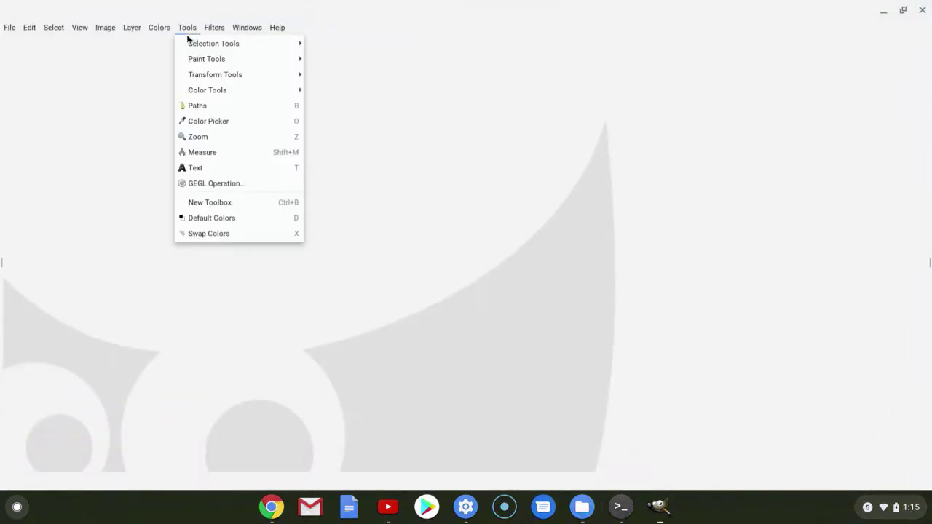
click(236, 29)
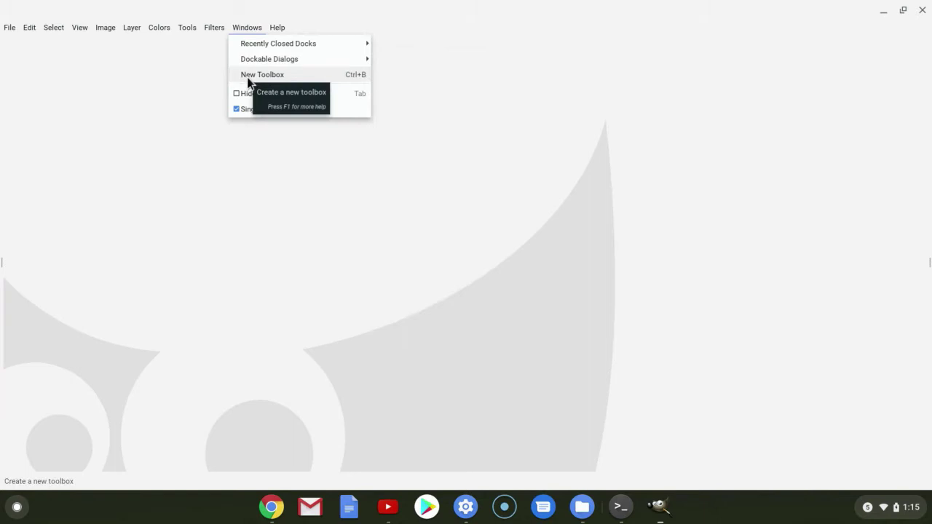
click(248, 76)
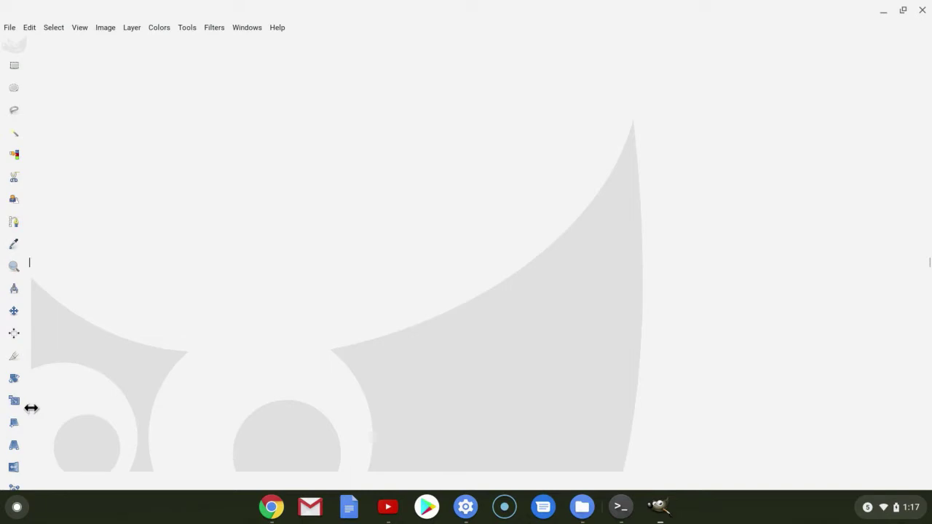
- Widen the toolbox to two icon columns and add the Layers dialog to the right dock
drag(31, 408, 100, 401)
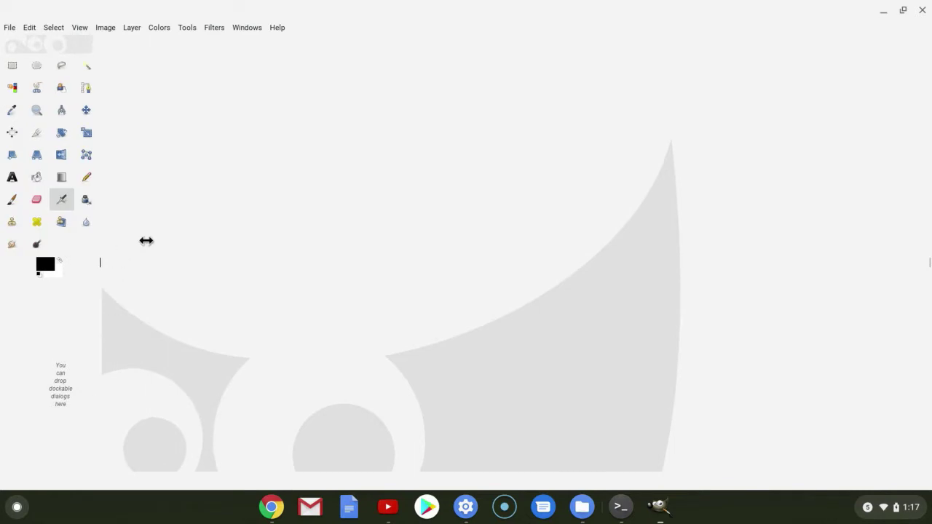
click(247, 28)
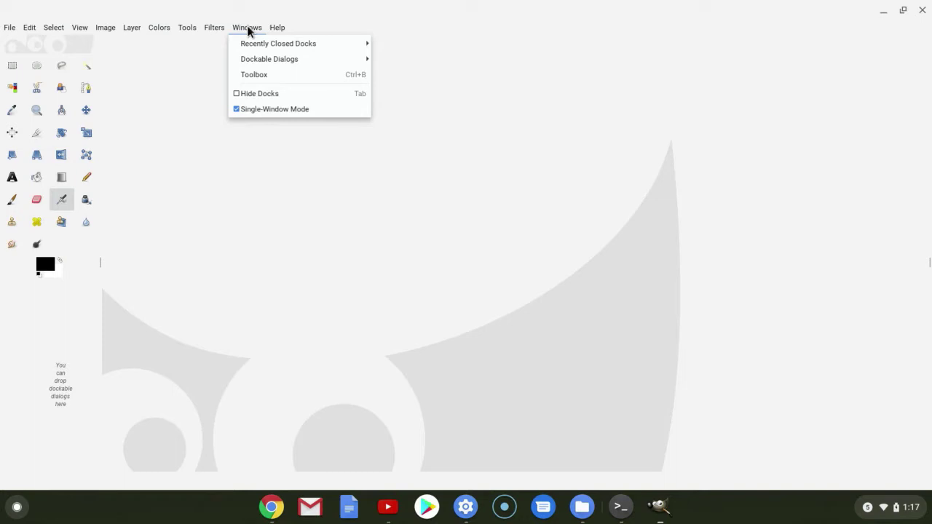
mouse_move(247, 59)
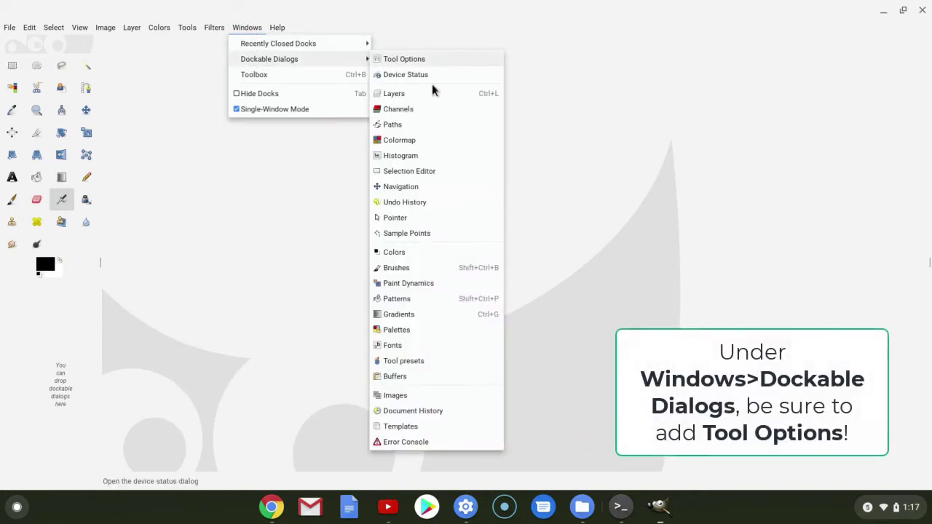
click(398, 97)
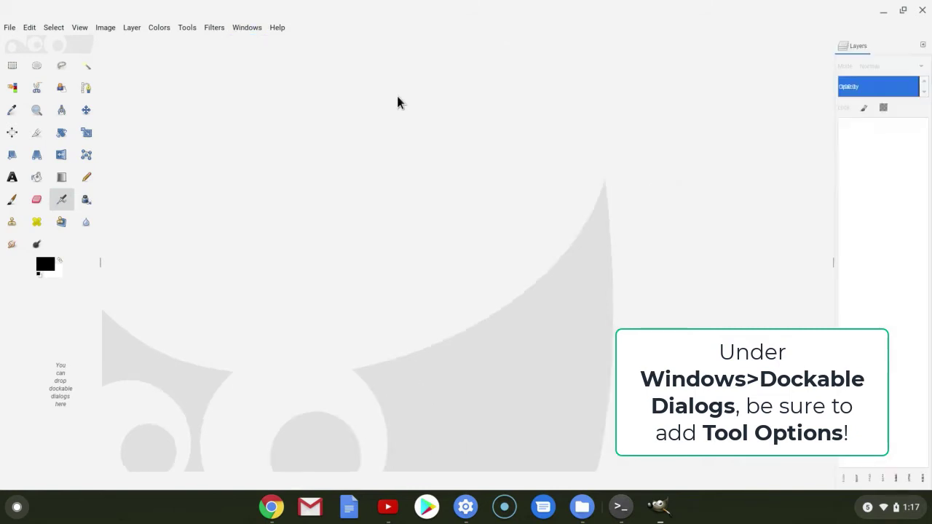
- Add the Paths and Brushes dockable dialogs as tabs in the right dock
click(240, 29)
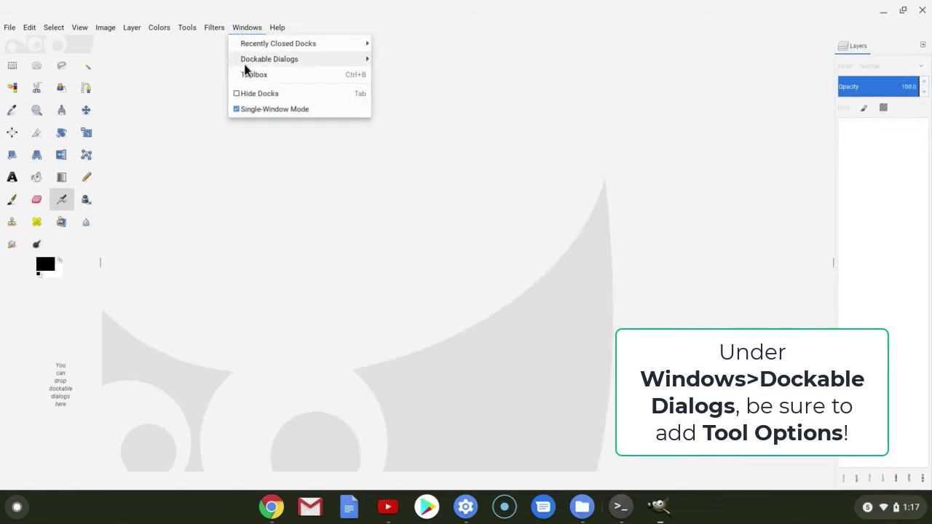
mouse_move(246, 67)
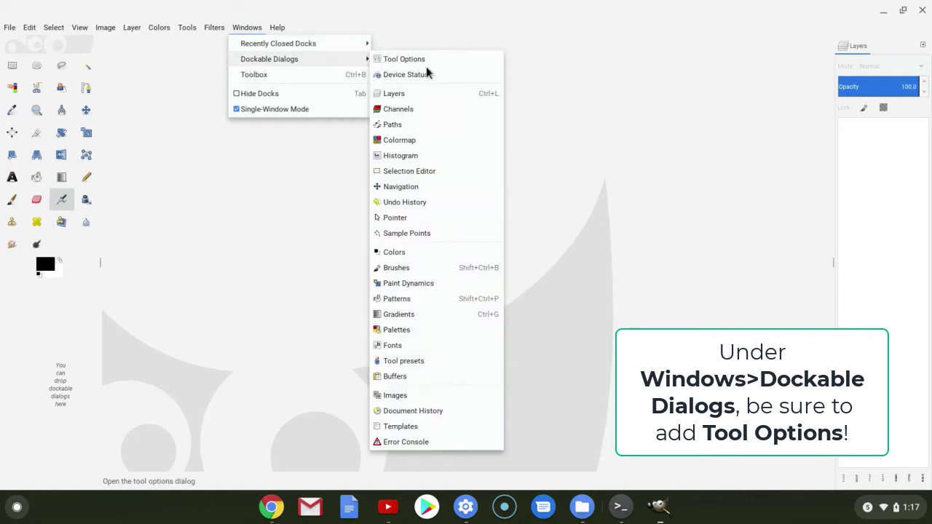
click(398, 124)
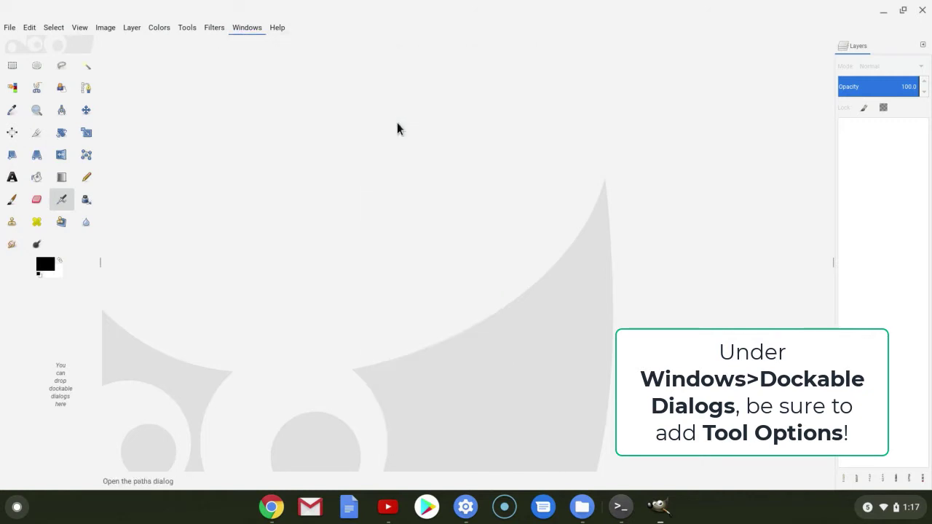
click(245, 29)
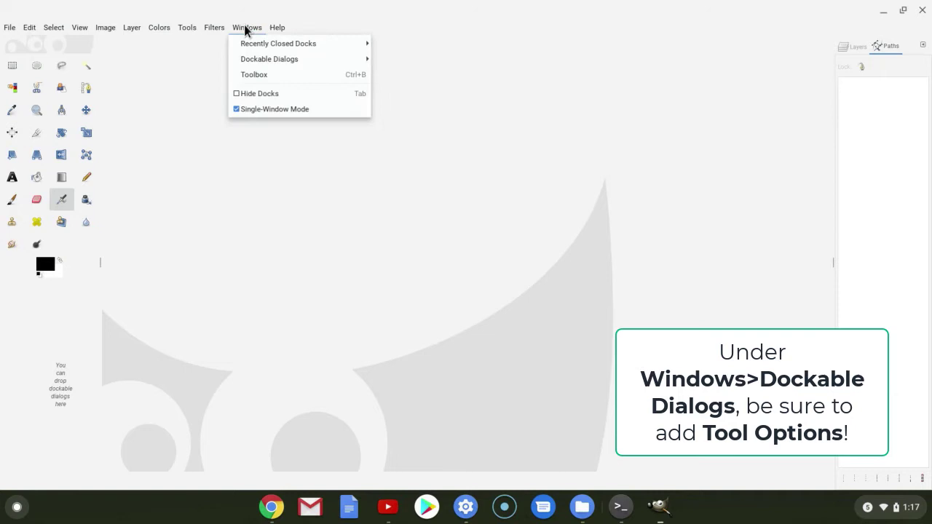
click(248, 64)
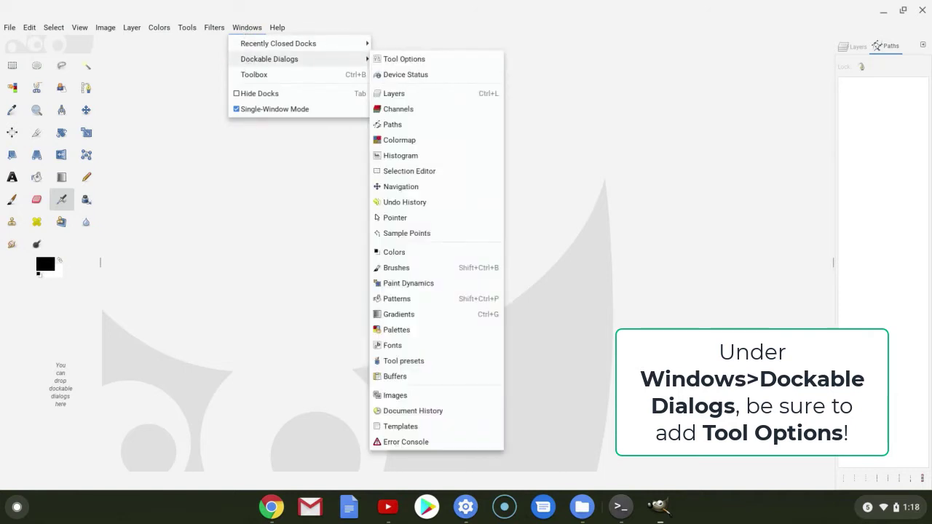
click(396, 269)
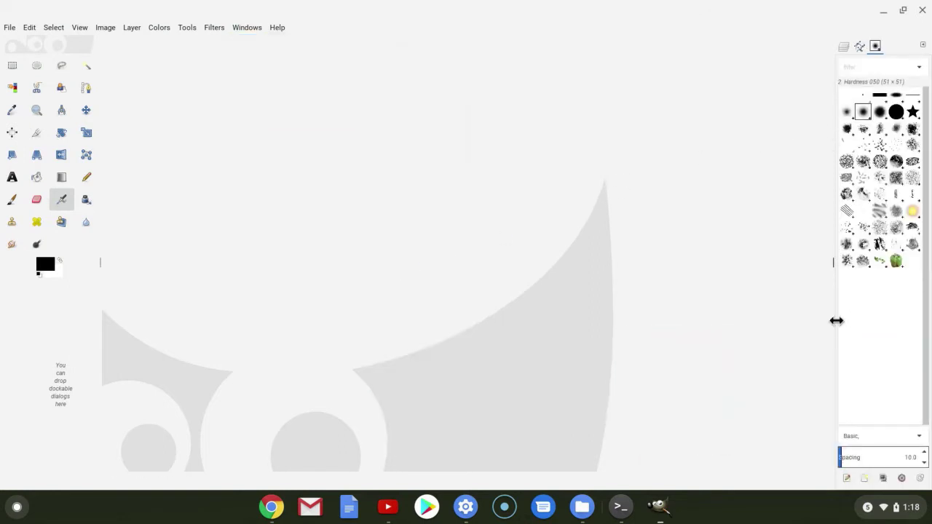
- Widen the right-hand dock and switch between the Paths and Layers tabs
drag(836, 320, 760, 328)
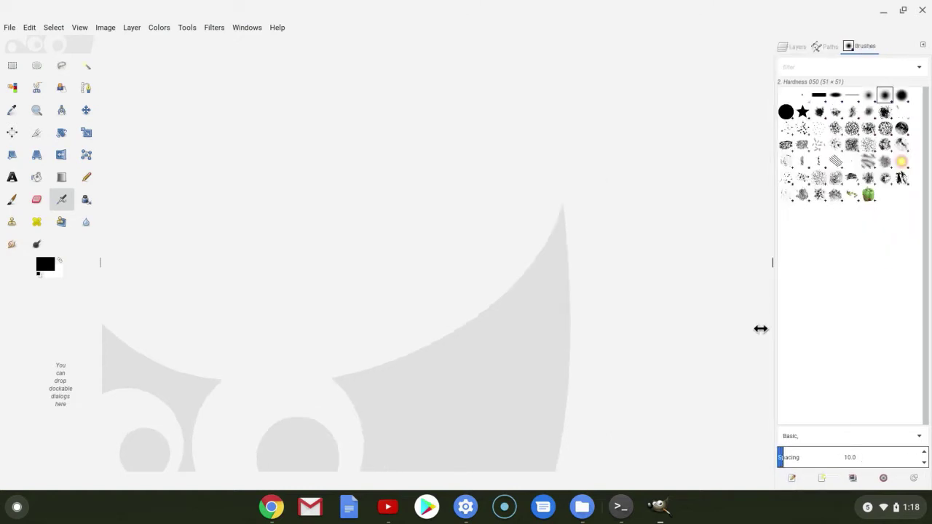
click(810, 47)
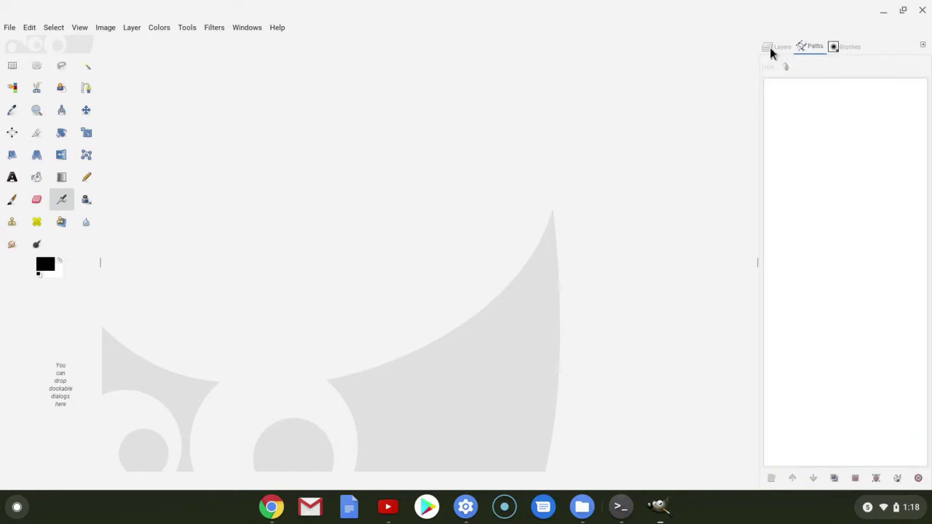
click(773, 48)
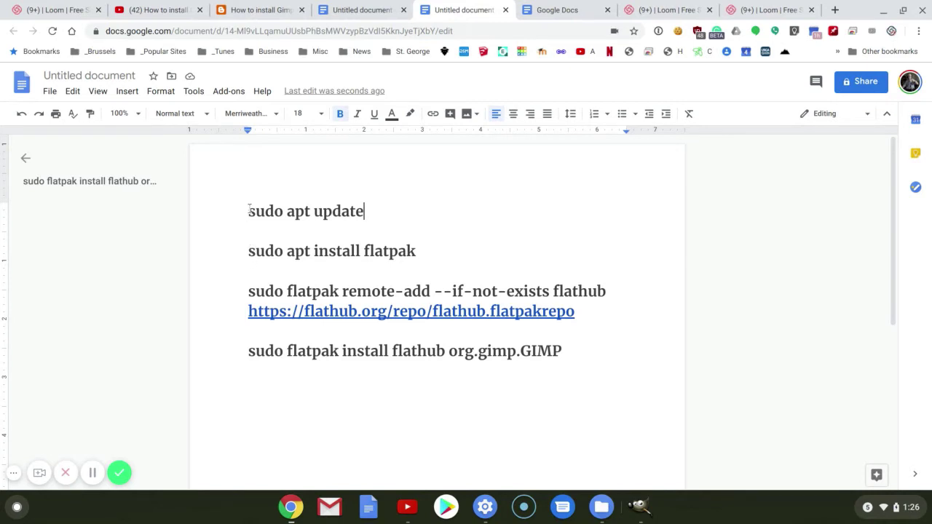
- Select the 'sudo apt update' line in the document and copy it
drag(246, 214, 367, 212)
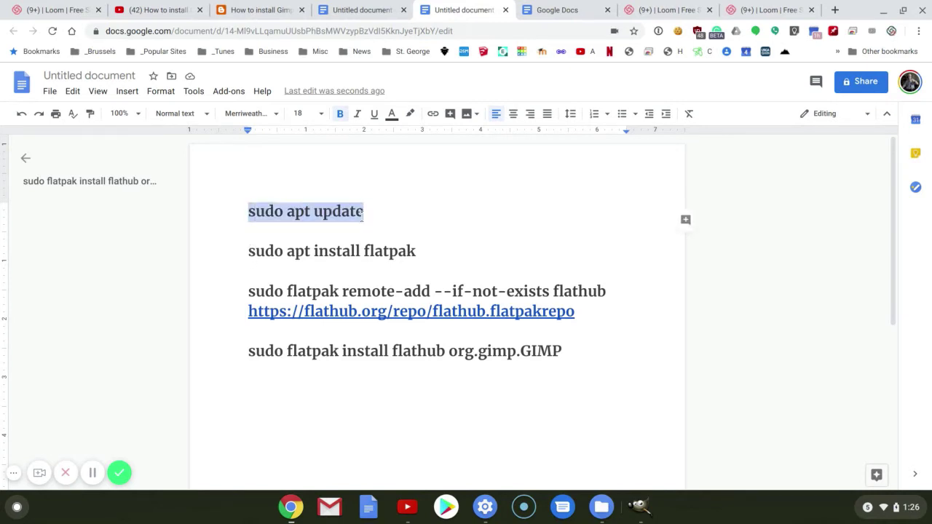
right_click(310, 221)
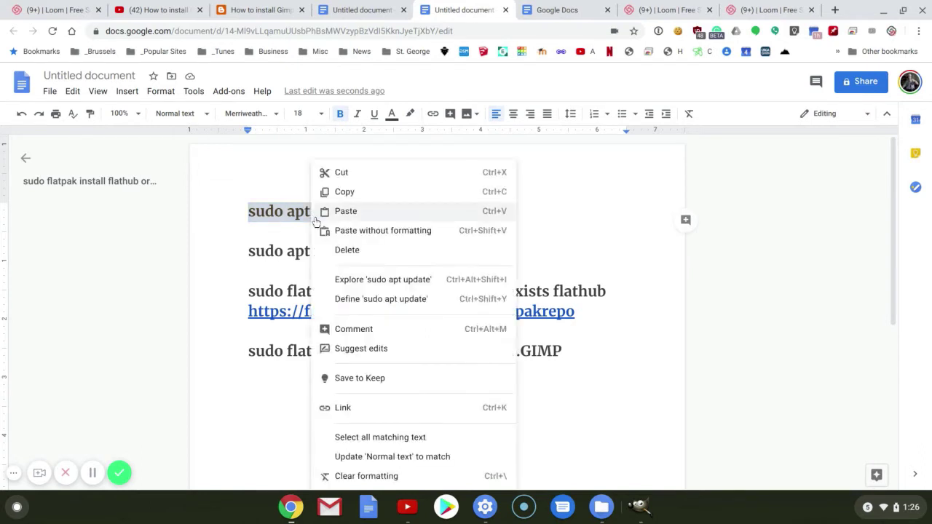
click(344, 193)
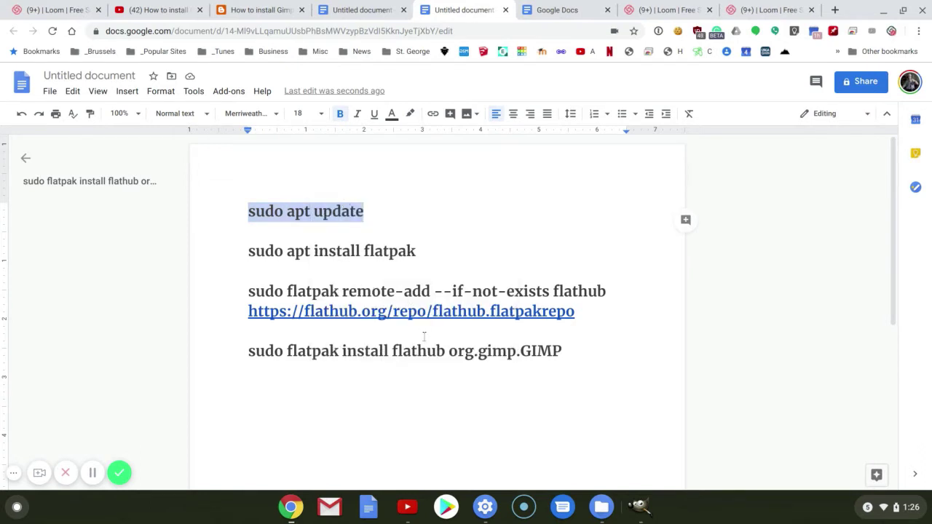
- Open the launcher to start the Terminal app
click(17, 506)
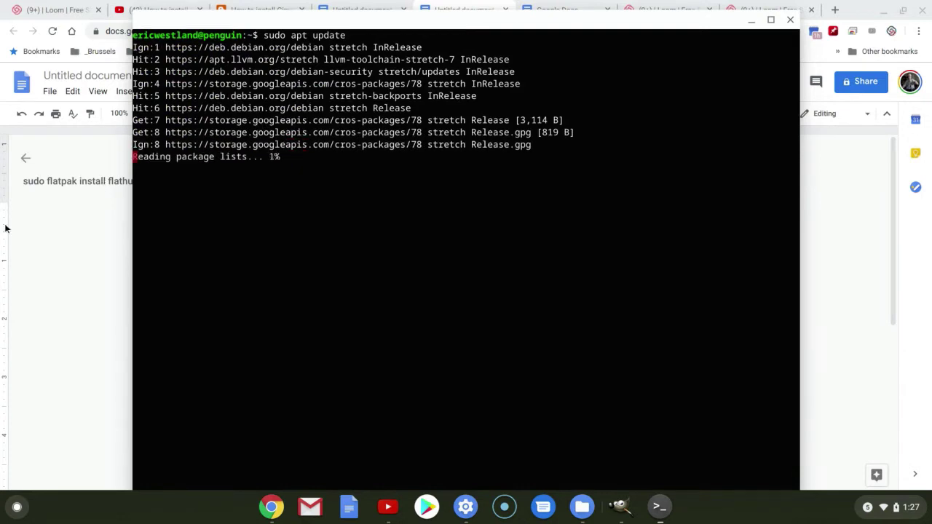
- Copy the 'sudo apt install flatpak' line from the Google Docs page
click(87, 233)
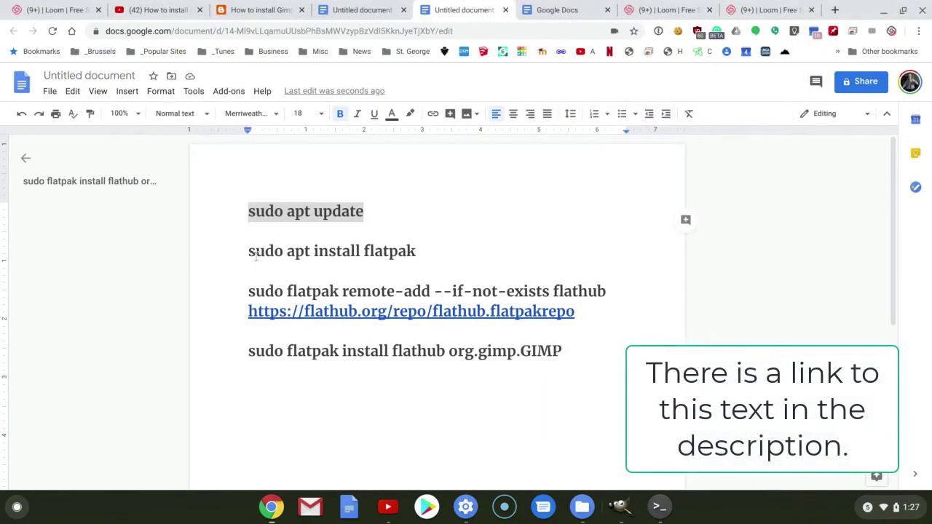
mouse_move(248, 251)
mouse_down()
mouse_move(429, 252)
mouse_move(236, 248)
mouse_up()
click(409, 251)
right_click(323, 251)
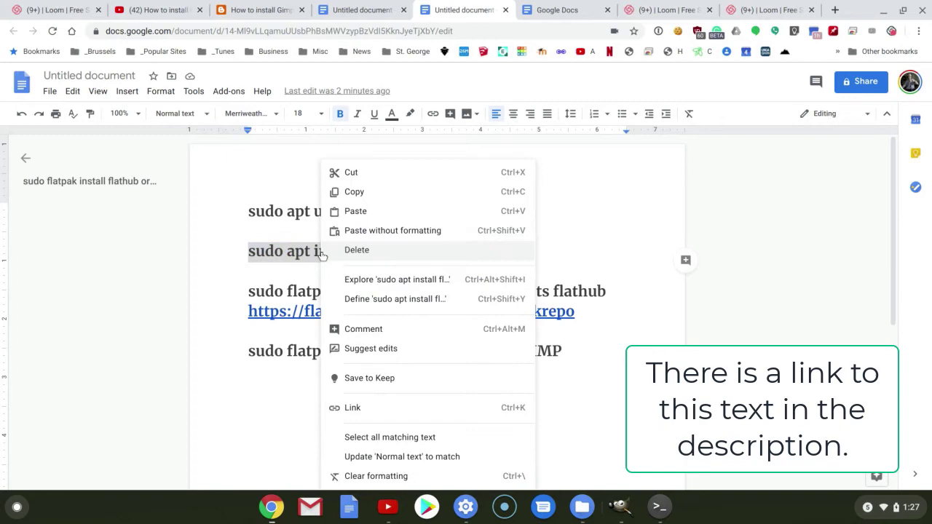
click(351, 195)
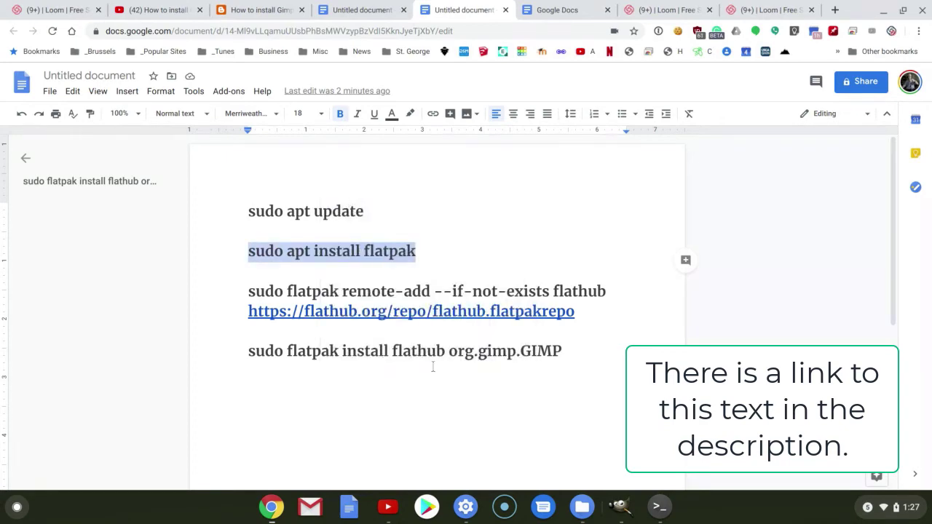
- Run 'sudo apt install flatpak' in the terminal and confirm with y
click(655, 507)
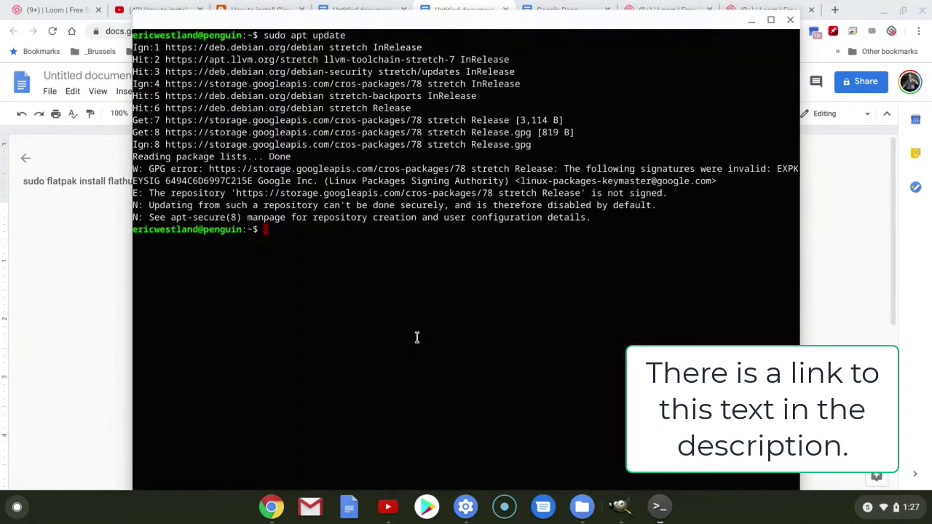
key(ctrl+shift+v)
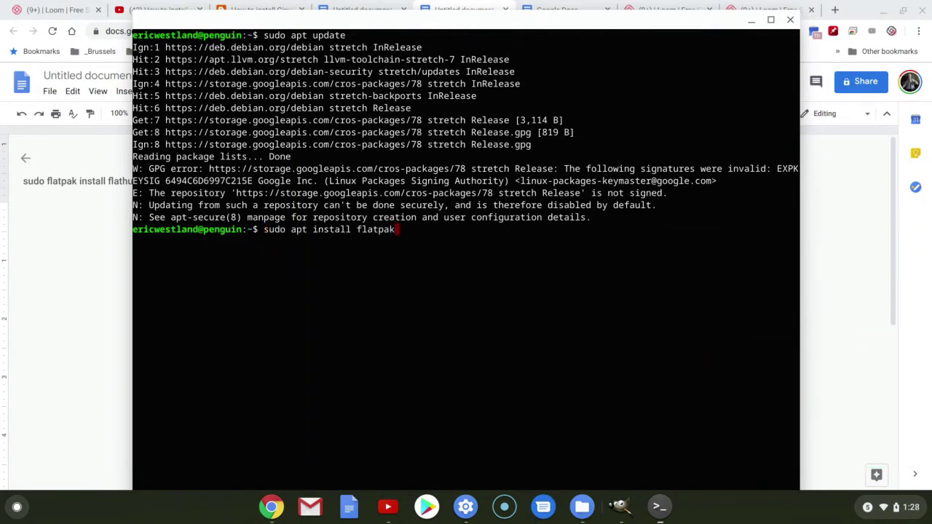
key(Return)
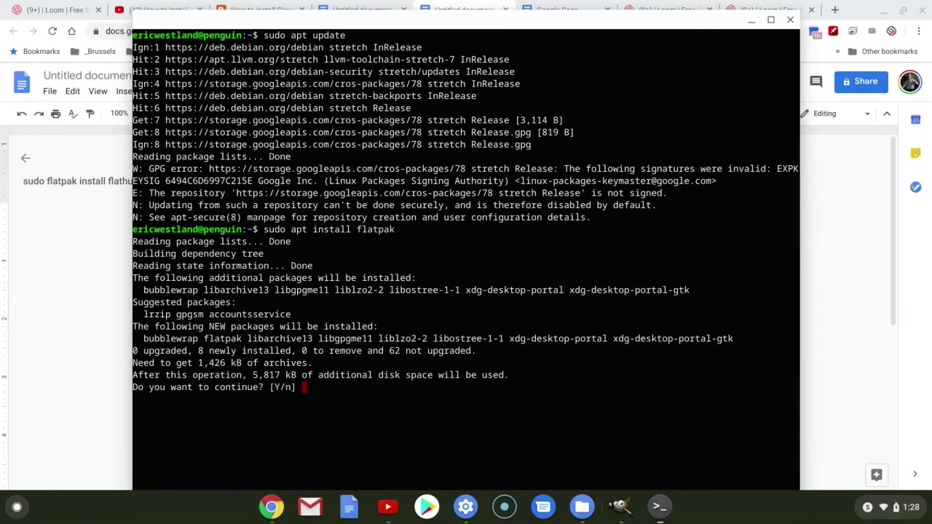
text(y)
key(Return)
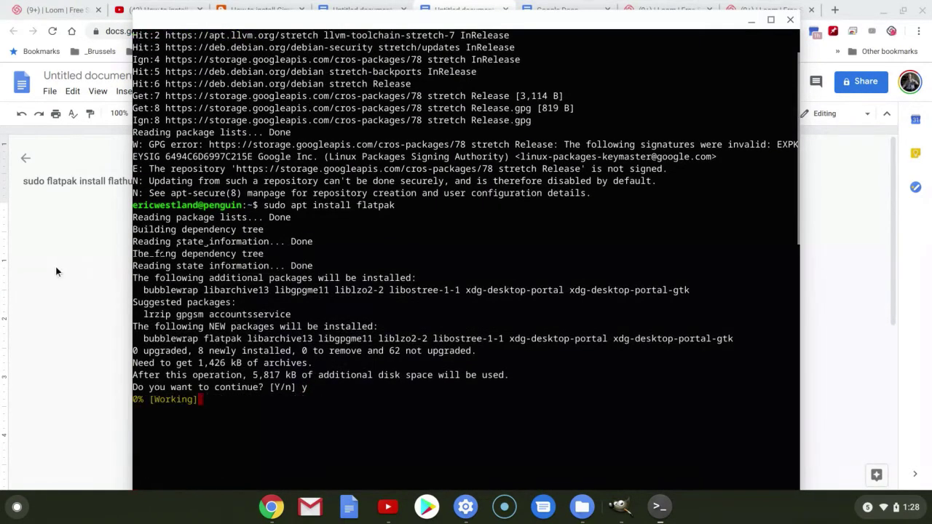
click(57, 265)
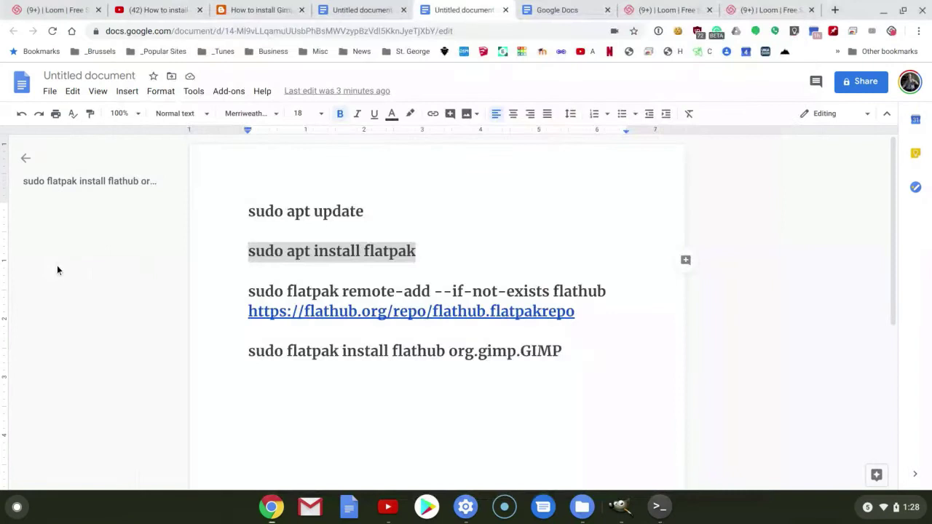
- Copy the 'sudo flatpak remote-add' flathub command from Docs and run it in Terminal
click(248, 291)
drag(259, 291, 577, 315)
right_click(549, 293)
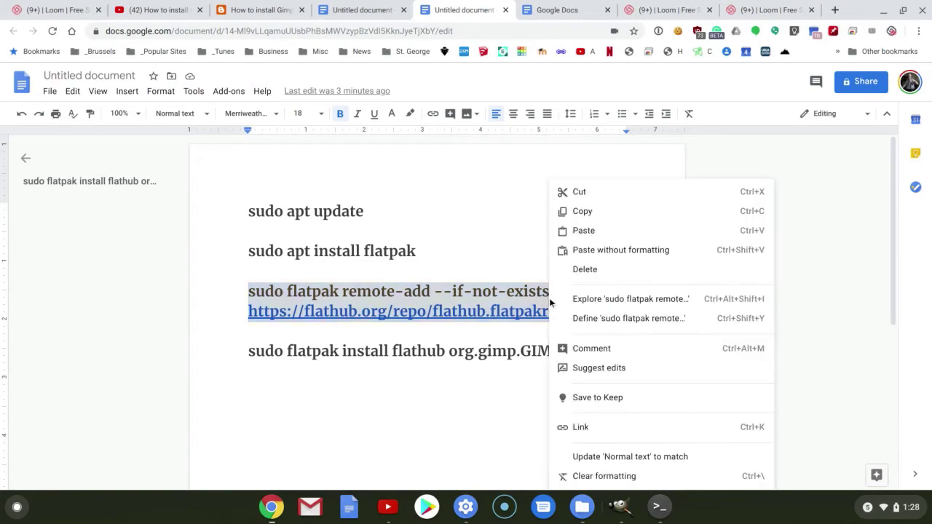
click(581, 212)
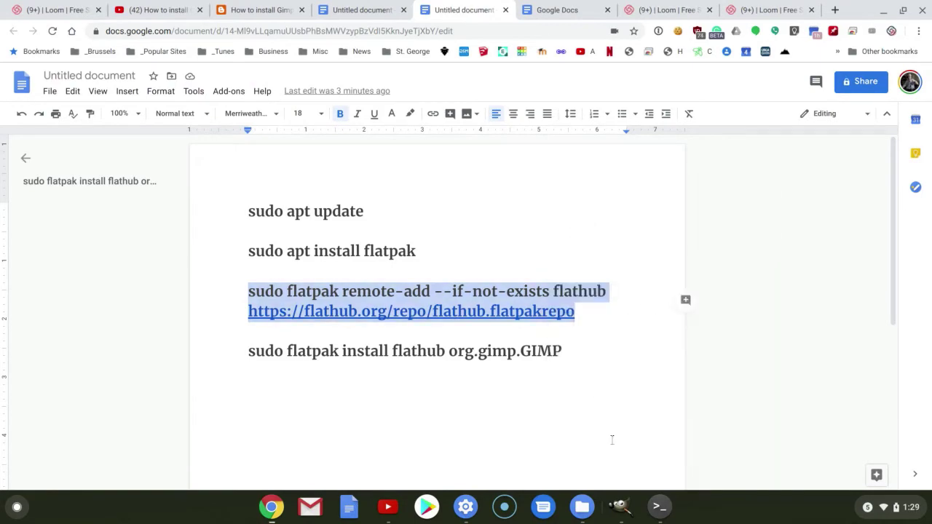
click(658, 508)
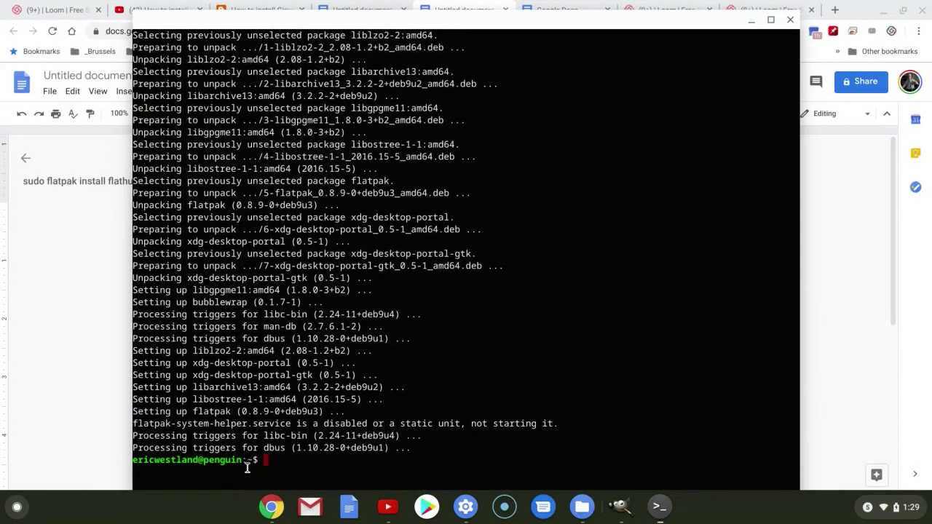
key(ctrl+shift+v)
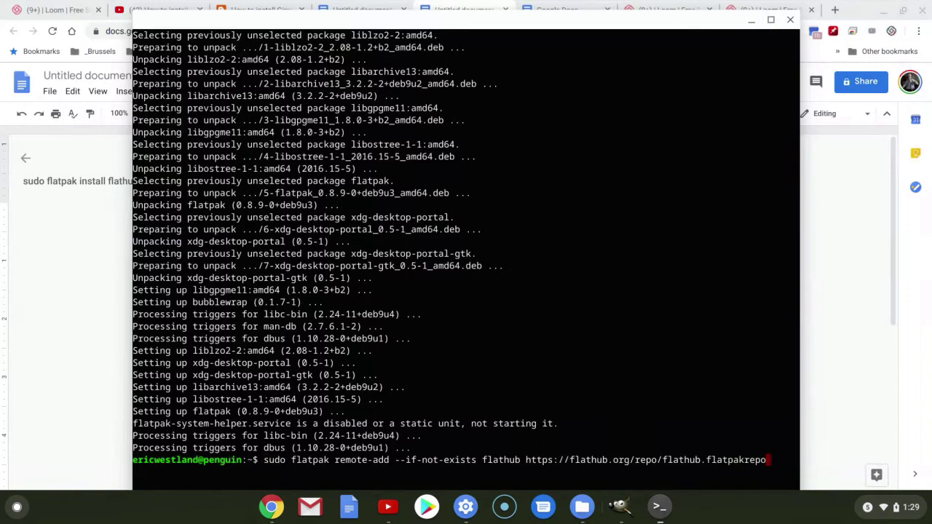
key(Return)
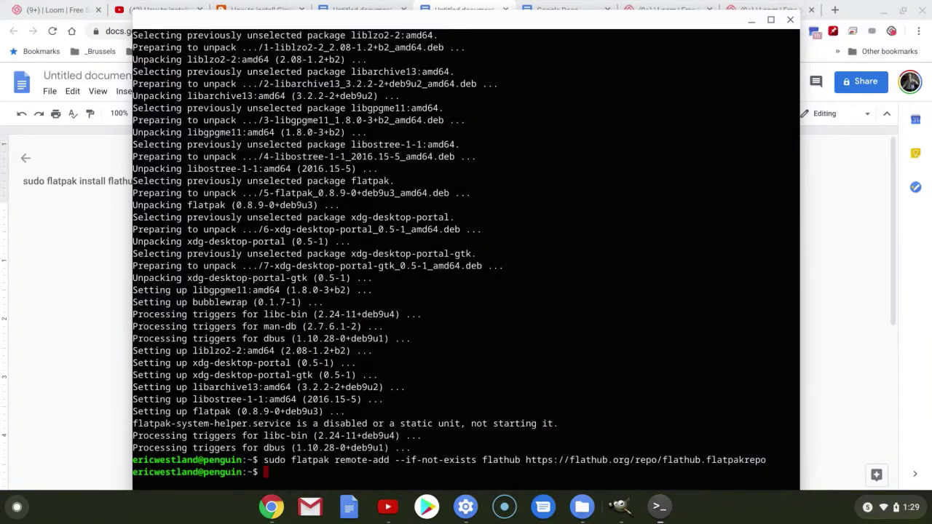
- Copy the 'flatpak install flathub org.gimp.GIMP' command from the Google Docs page
click(72, 386)
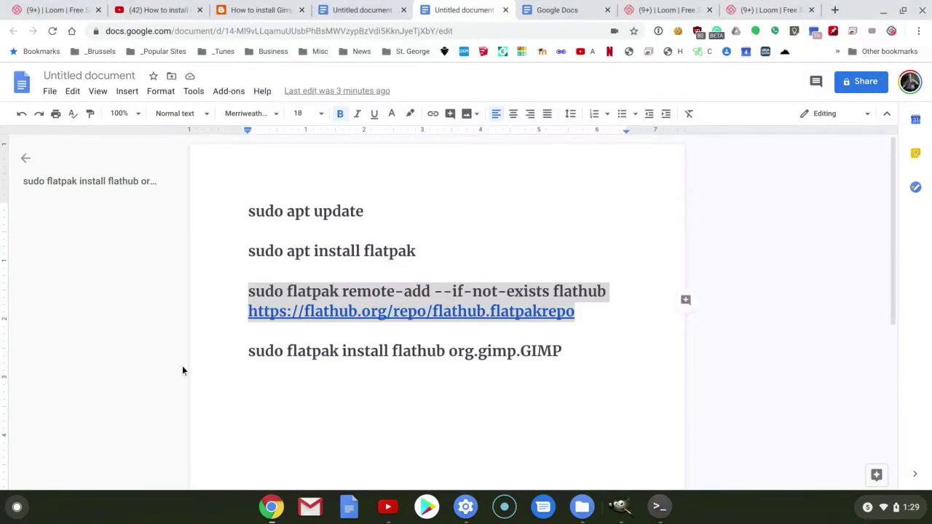
drag(248, 351, 578, 362)
right_click(546, 351)
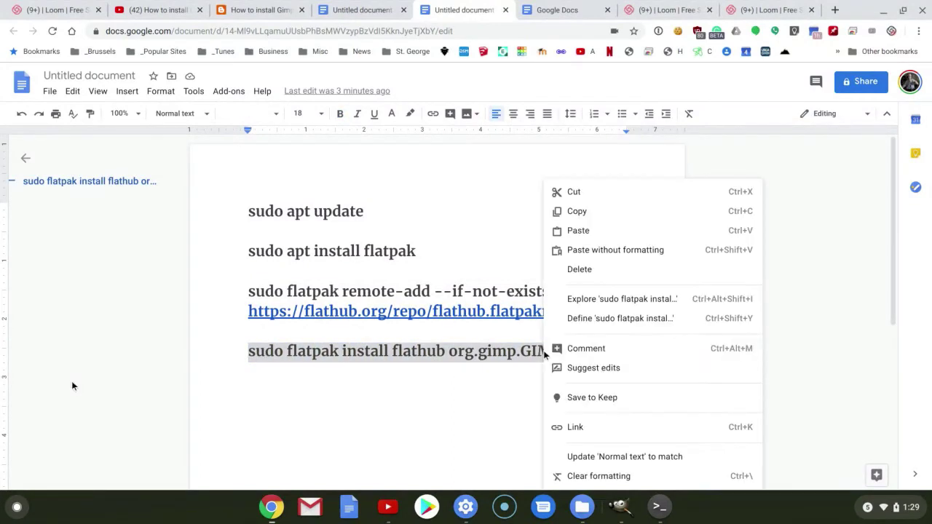
click(576, 211)
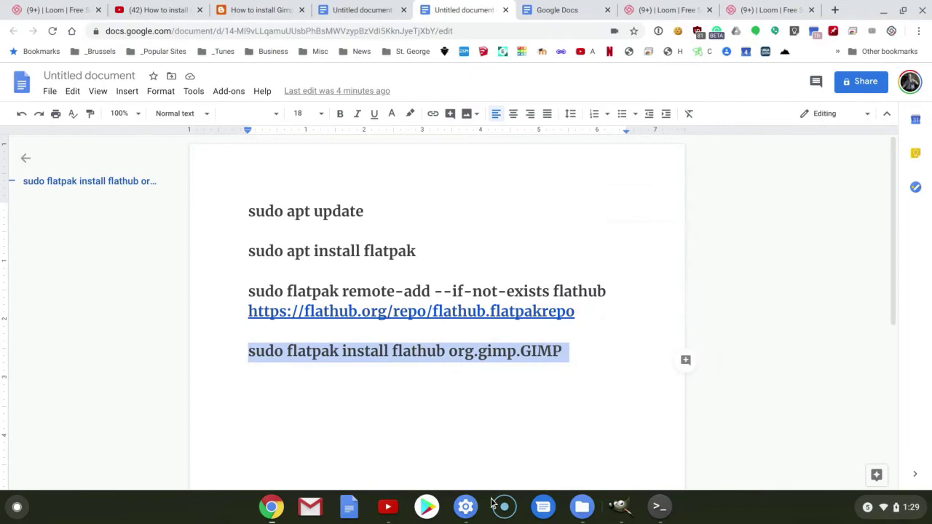
- Run the GIMP install command in Terminal and answer y to install the runtime and GIMP
click(659, 507)
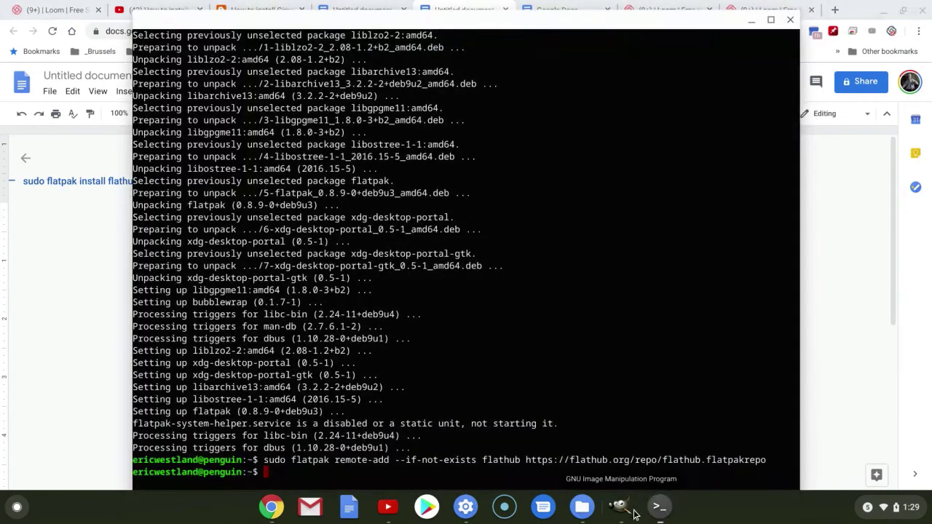
key(ctrl+shift+v)
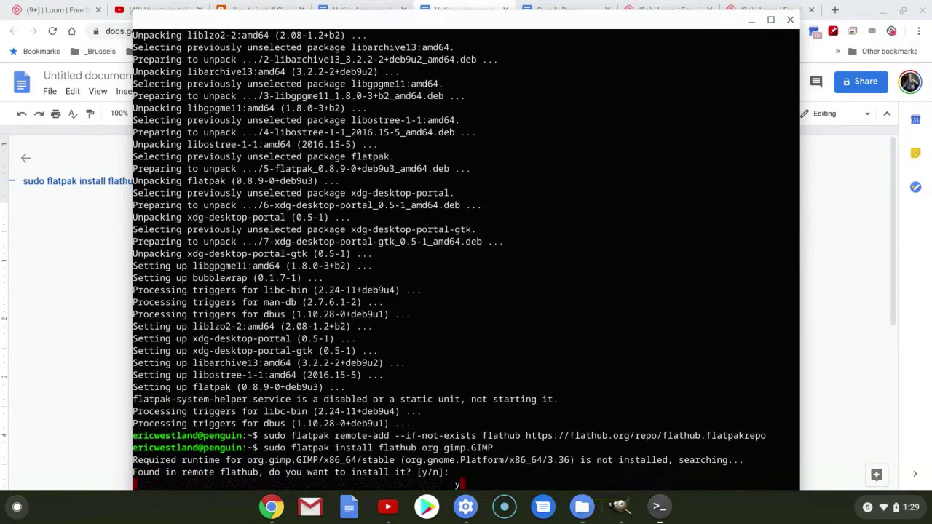
key(Return)
text(y)
key(Return)
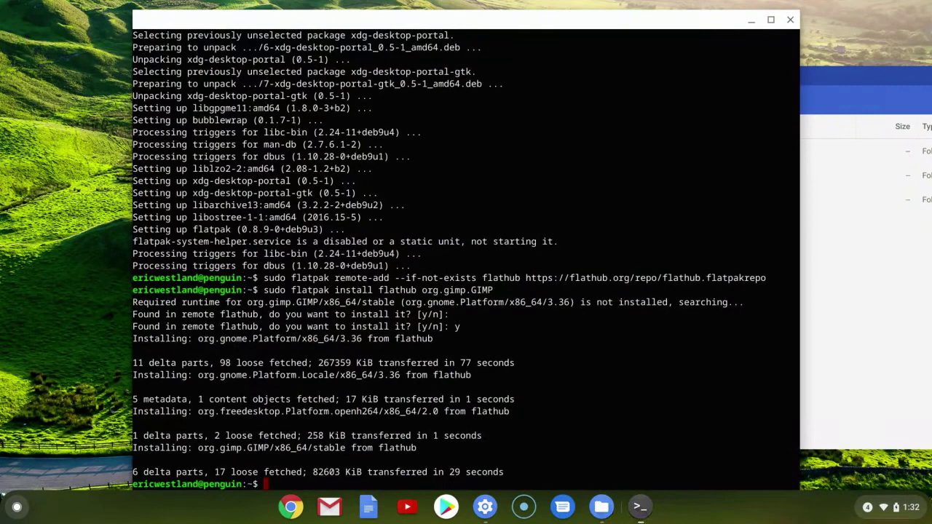
- Launch GNU Image Manipulation Program from the Linux apps folder on the launcher's second page
click(18, 508)
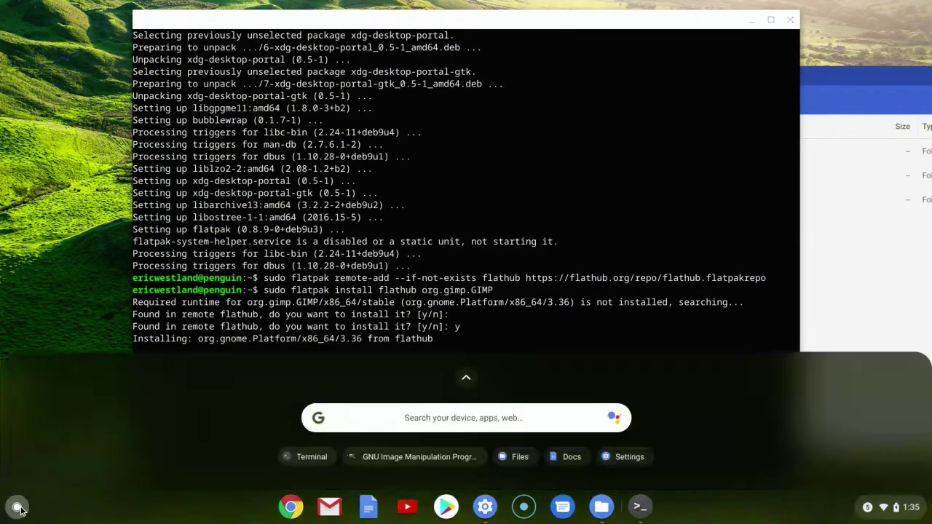
click(466, 380)
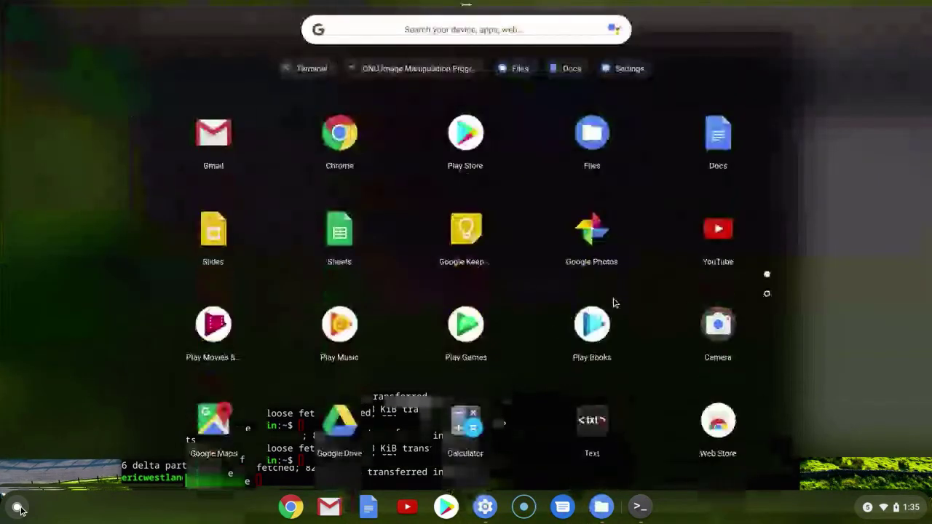
click(767, 295)
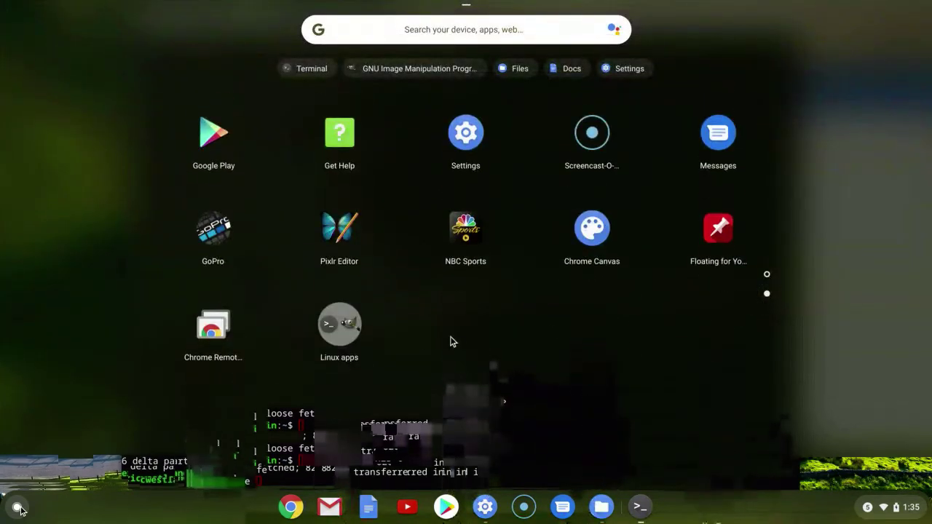
click(337, 325)
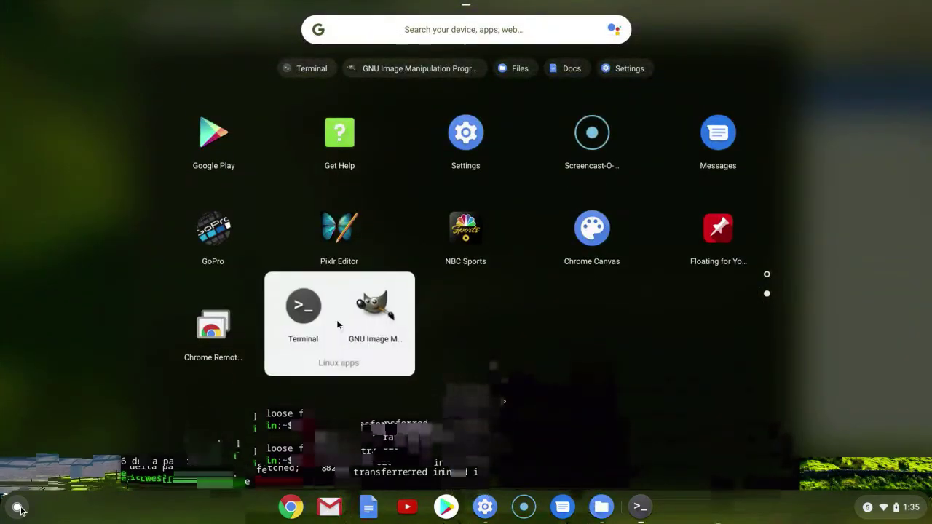
click(377, 302)
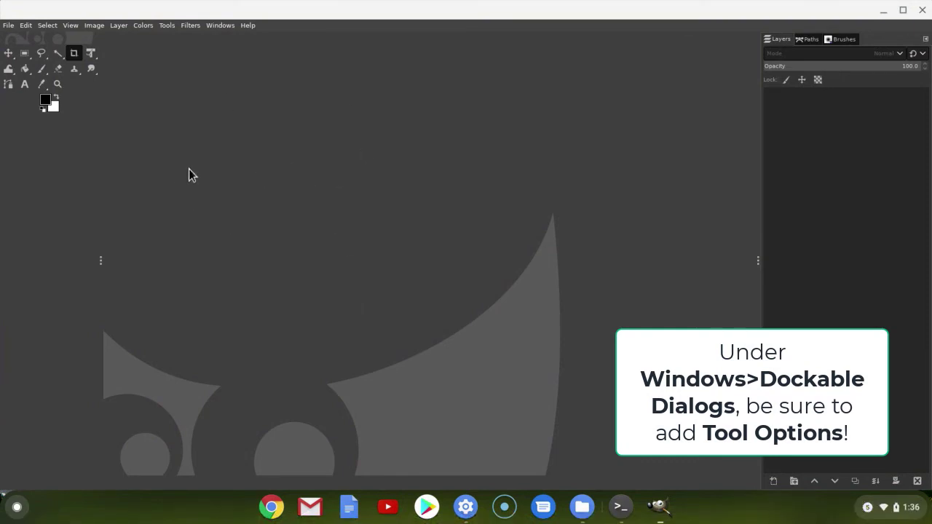
- Open Edit > Preferences and display its Tool Options page
click(220, 26)
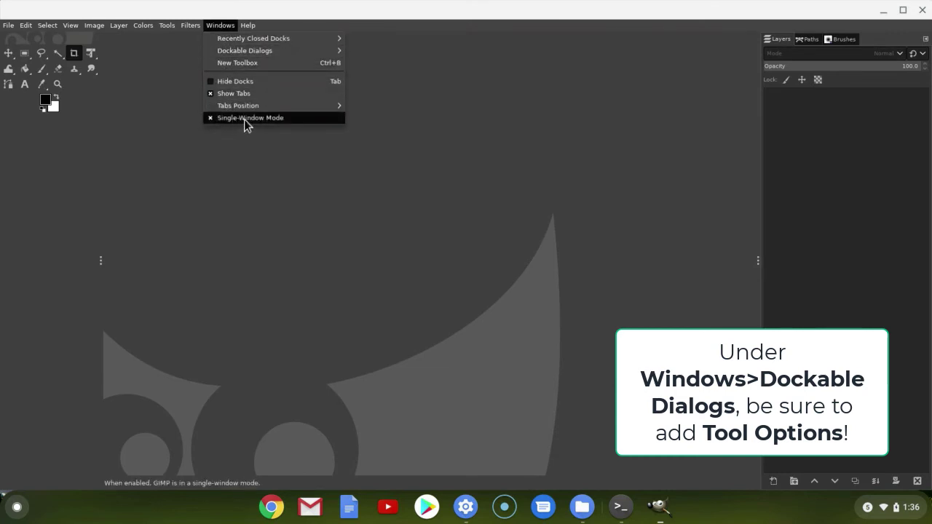
click(170, 79)
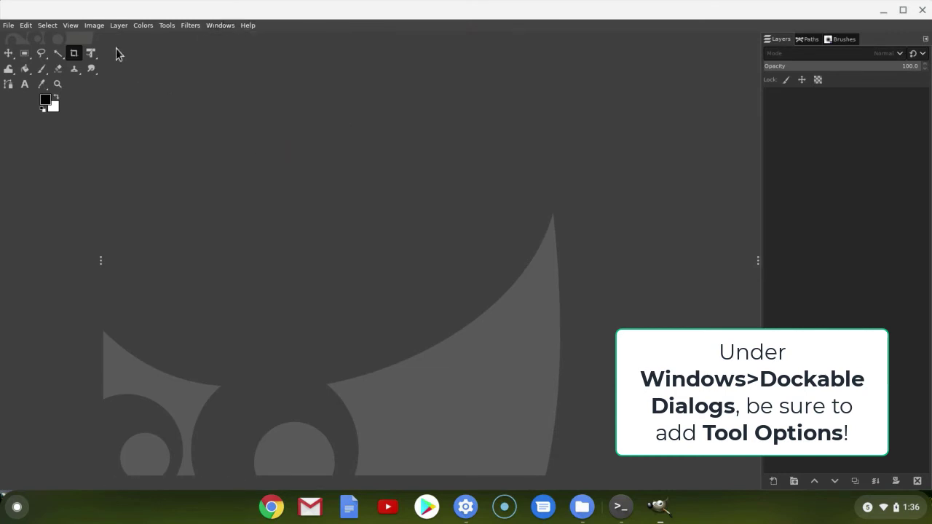
click(26, 26)
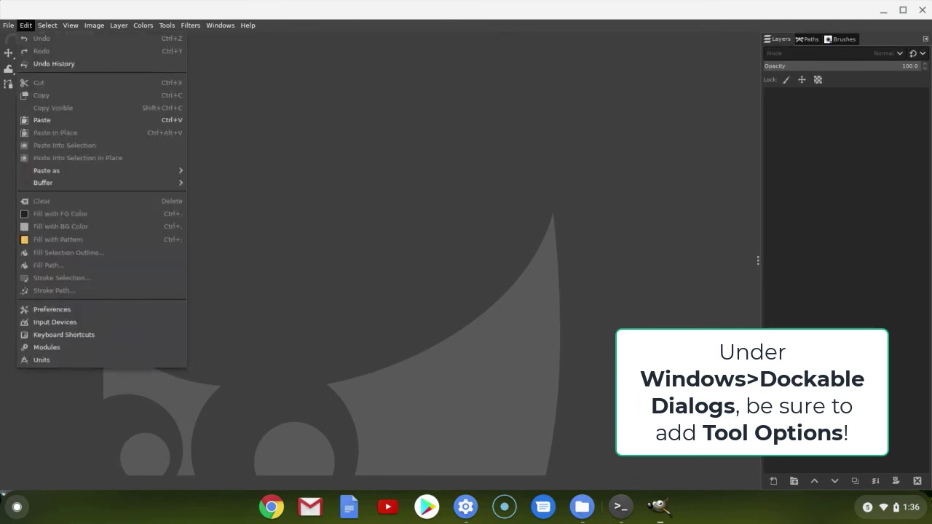
click(45, 312)
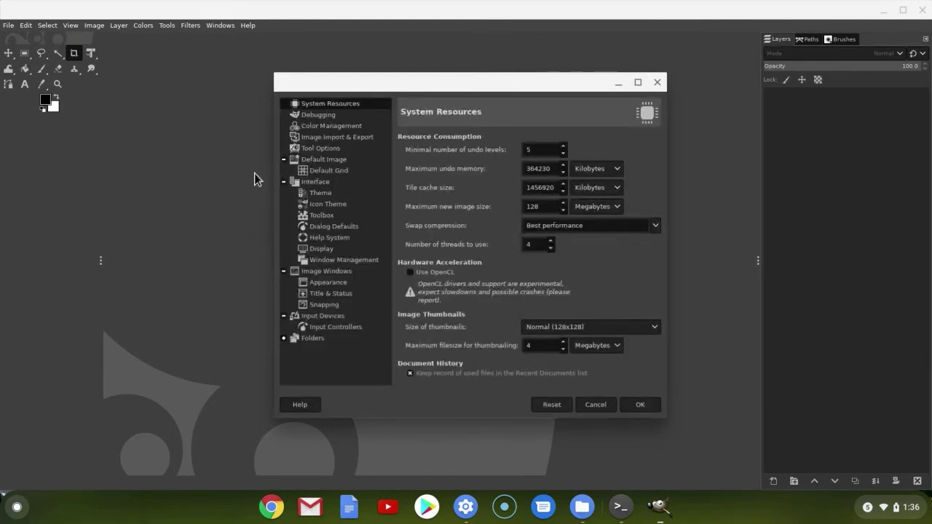
click(317, 148)
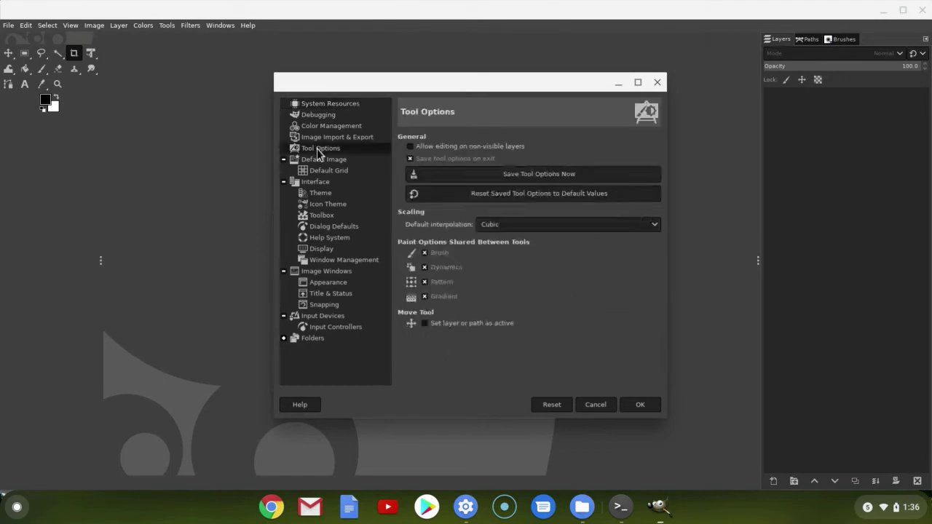
- Choose the Light theme and the Color icon theme, then view the Toolbox preferences page
click(321, 194)
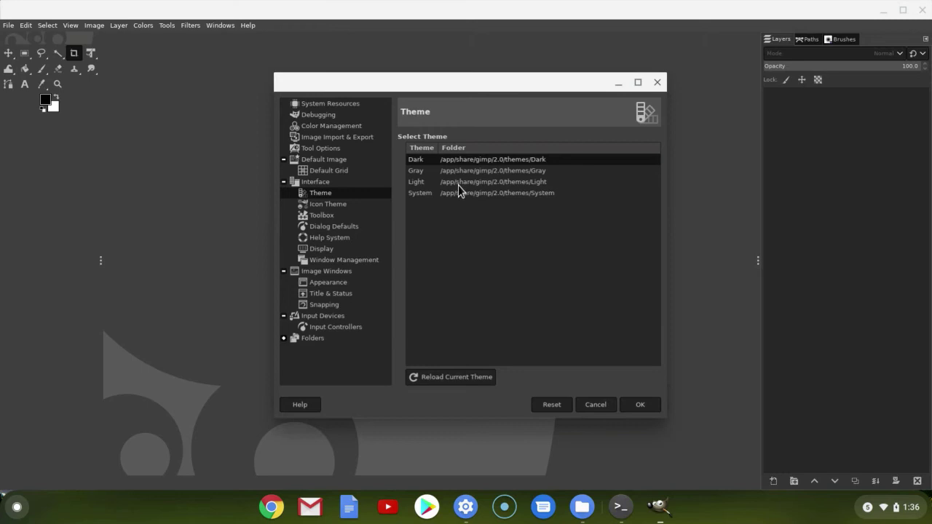
click(457, 183)
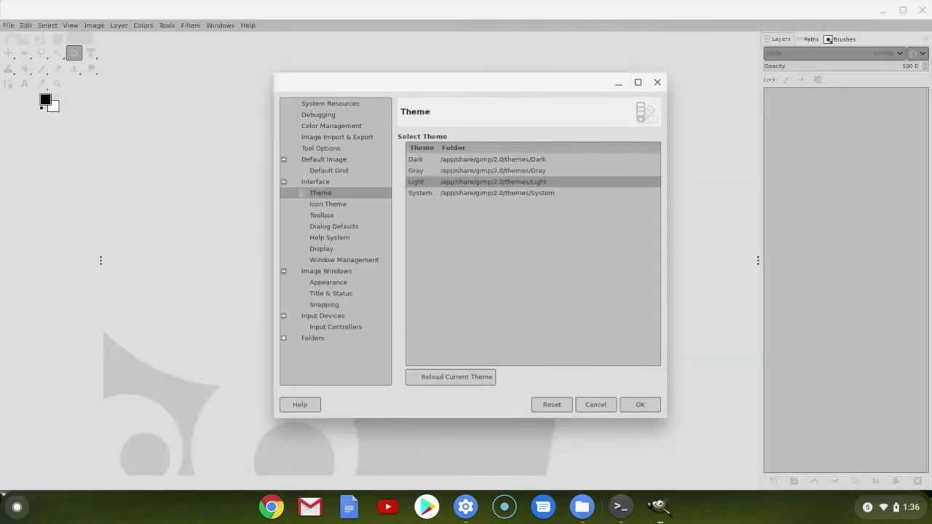
click(342, 207)
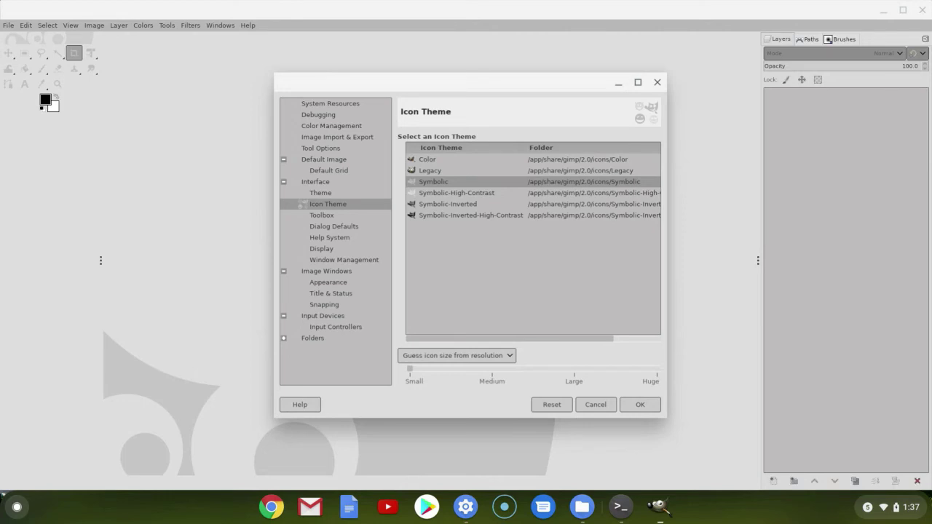
click(427, 159)
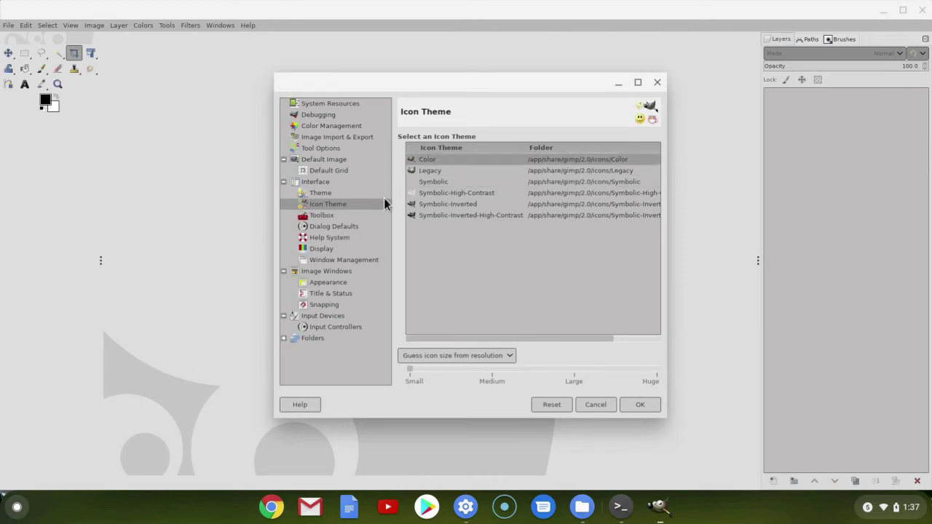
click(316, 214)
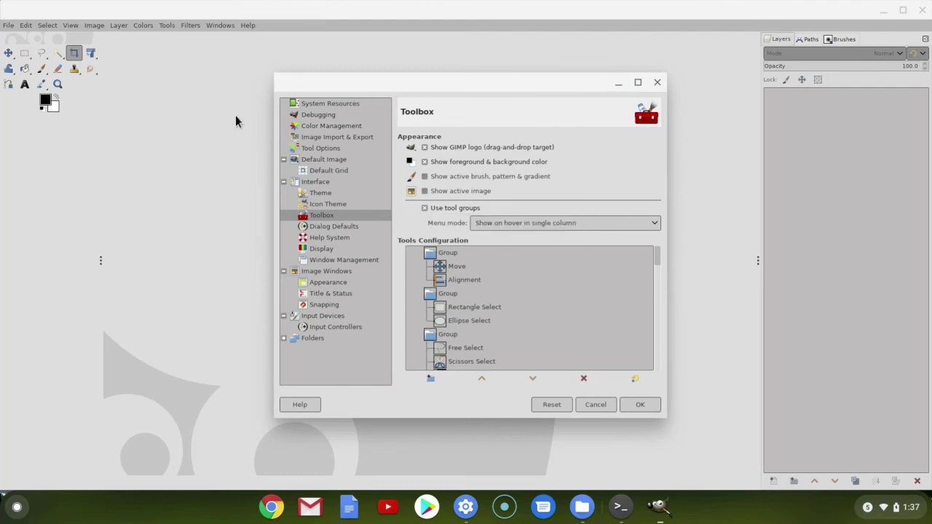
- Select the Paintbrush tool, then turn off Use tool groups on the Toolbox preferences page
key(Escape)
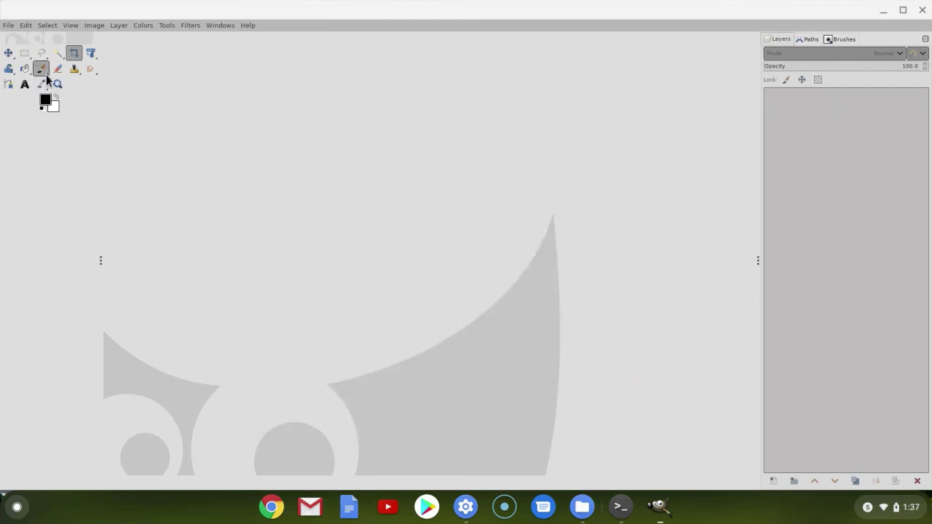
click(46, 75)
click(660, 508)
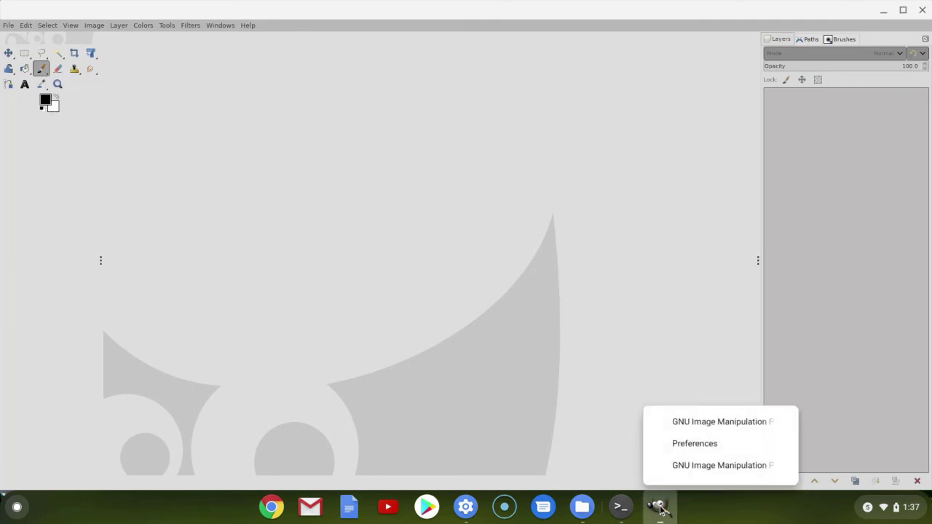
click(690, 452)
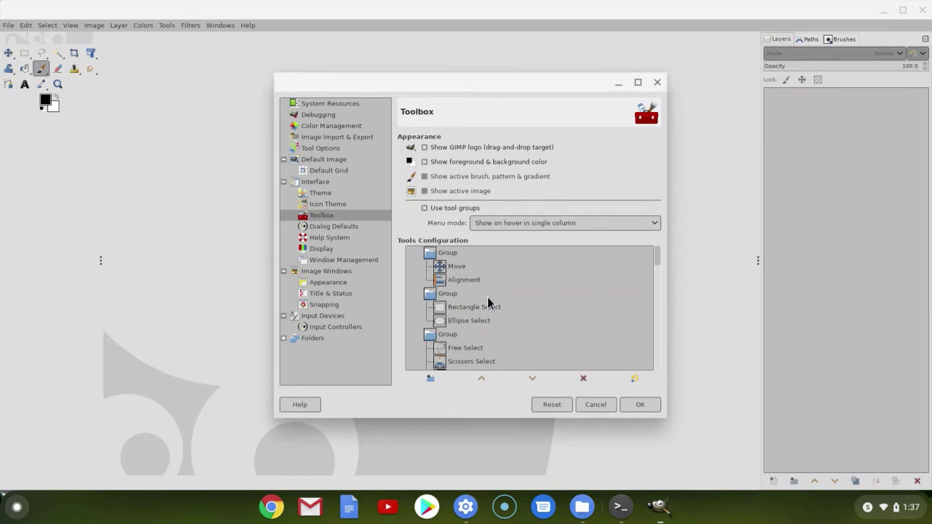
click(426, 208)
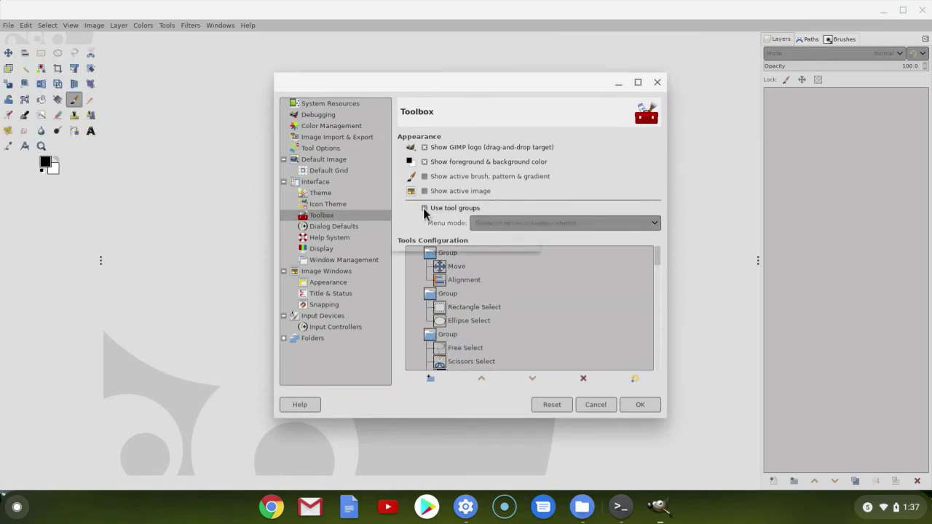
click(322, 205)
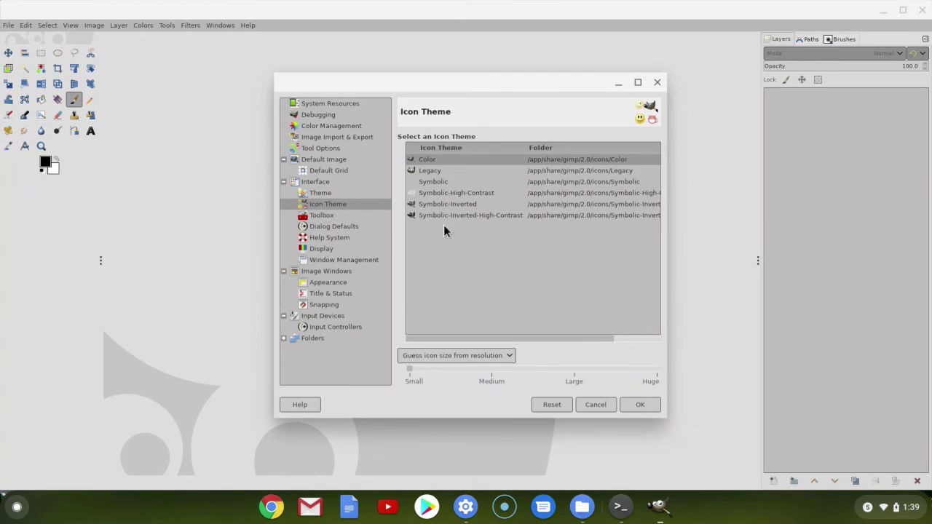
- Set a Custom icon size with the slider at Medium and confirm with OK
click(503, 352)
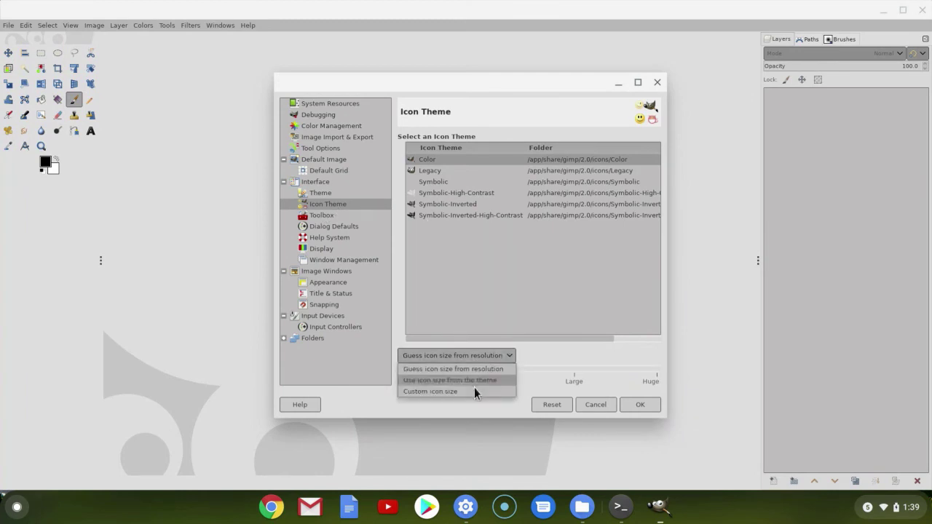
click(448, 393)
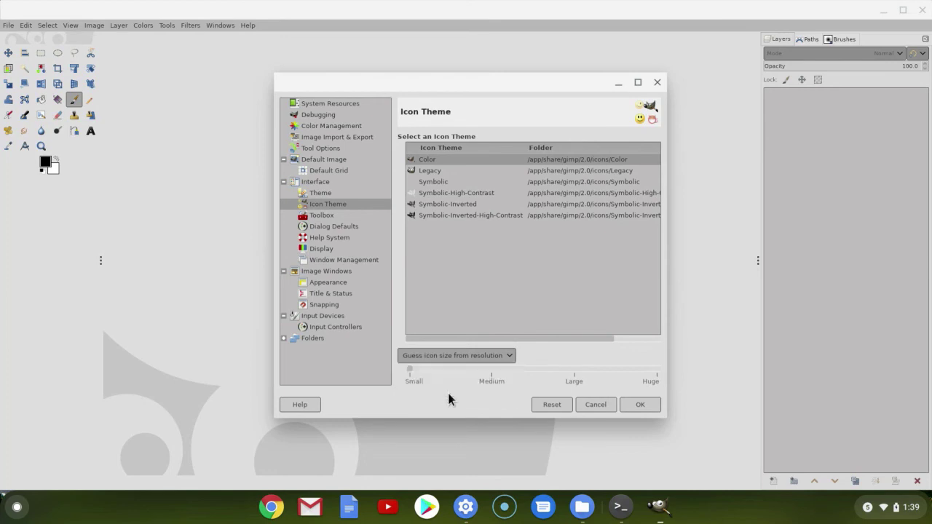
click(573, 369)
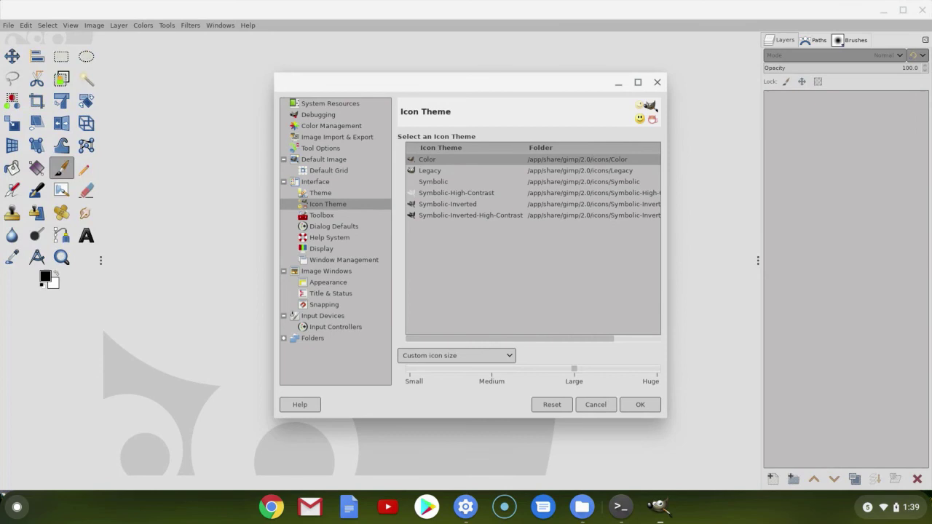
click(491, 366)
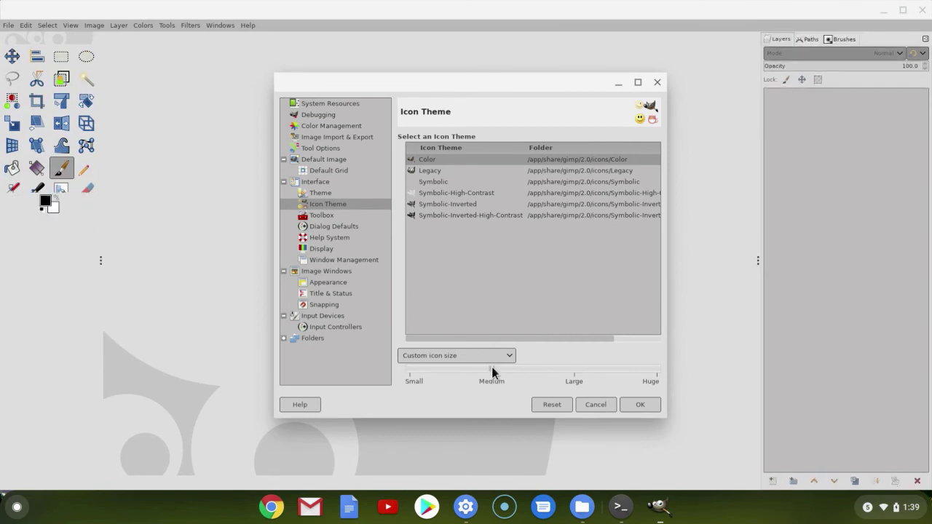
click(645, 405)
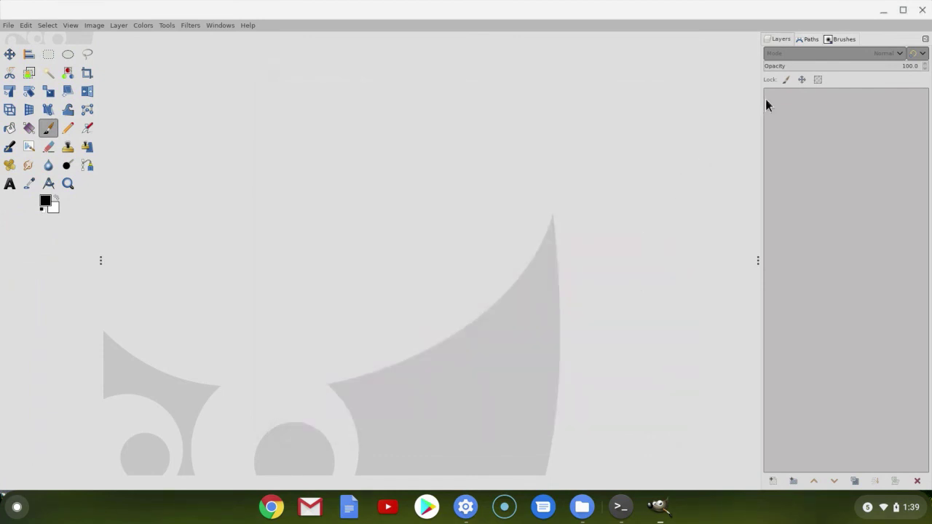
- Open the Brushes dialog via Windows > Dockable Dialogs > Brushes
click(219, 25)
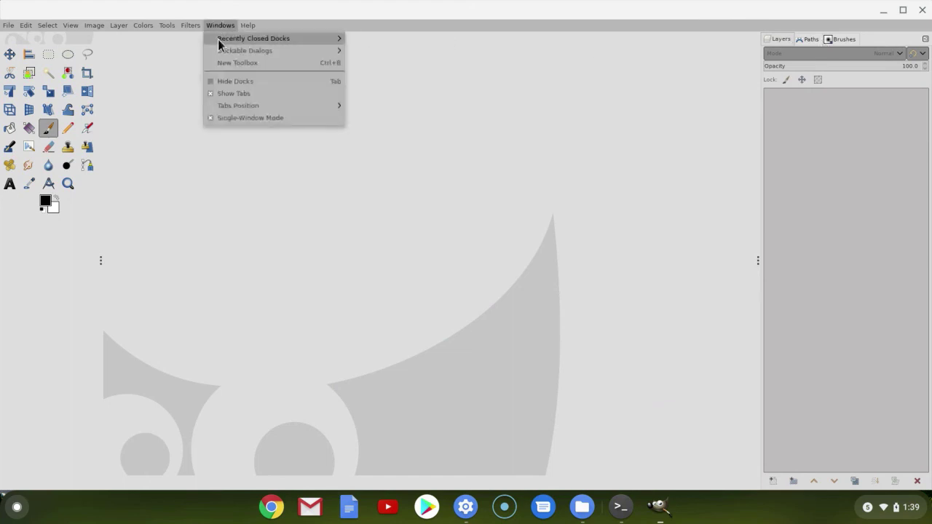
click(219, 53)
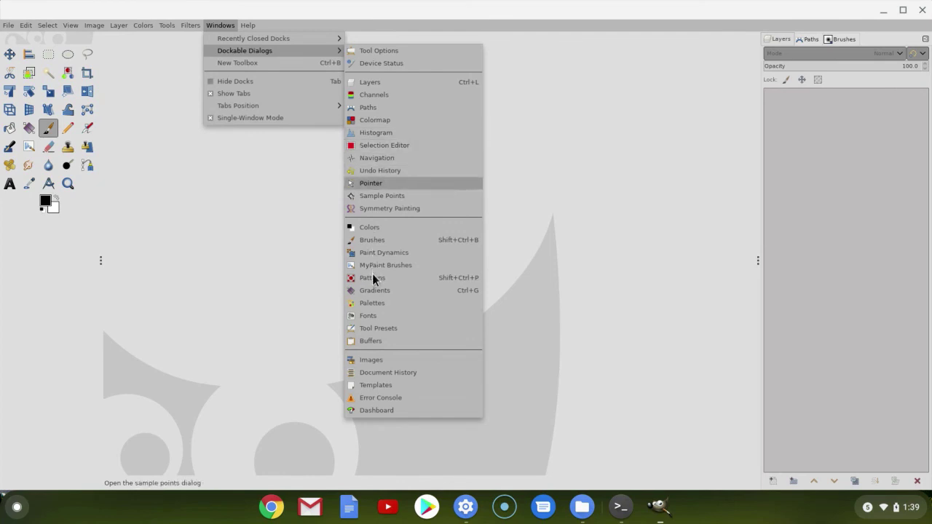
click(377, 239)
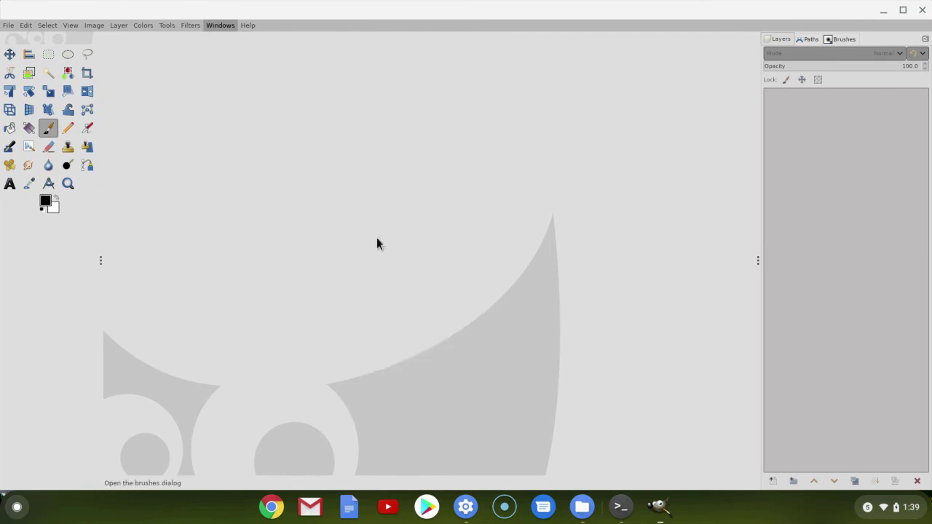